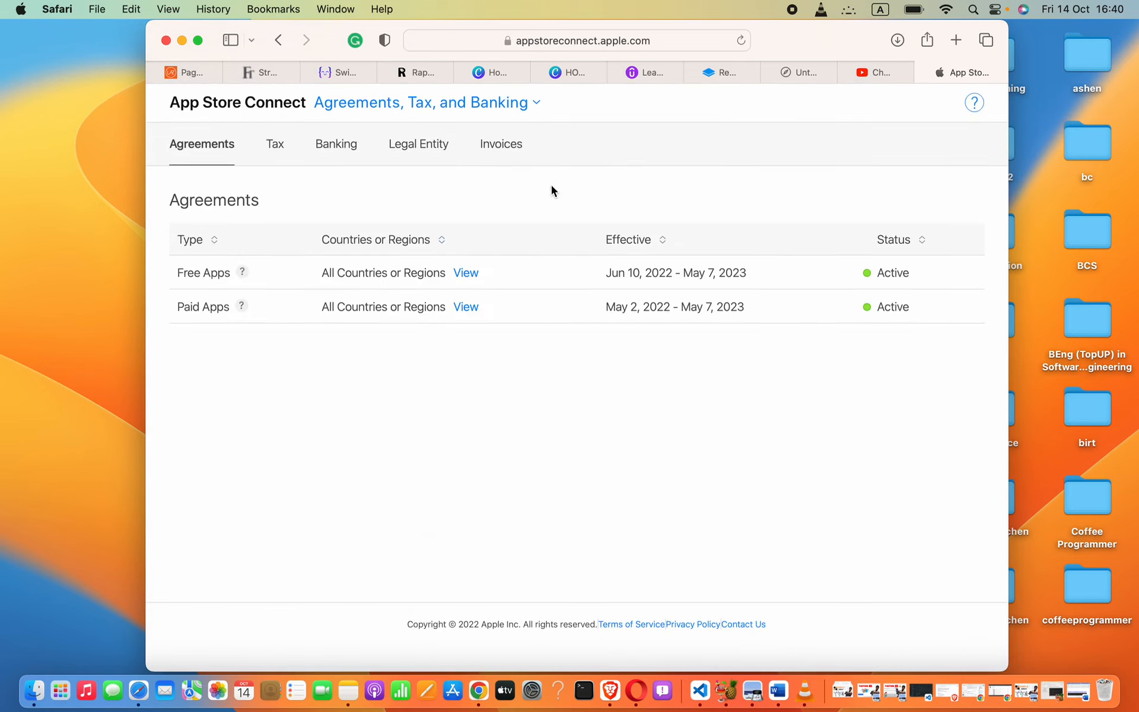
Open the Paid Apps agreement and bring up the Edit options for its linked bank account.
left_click(205, 310)
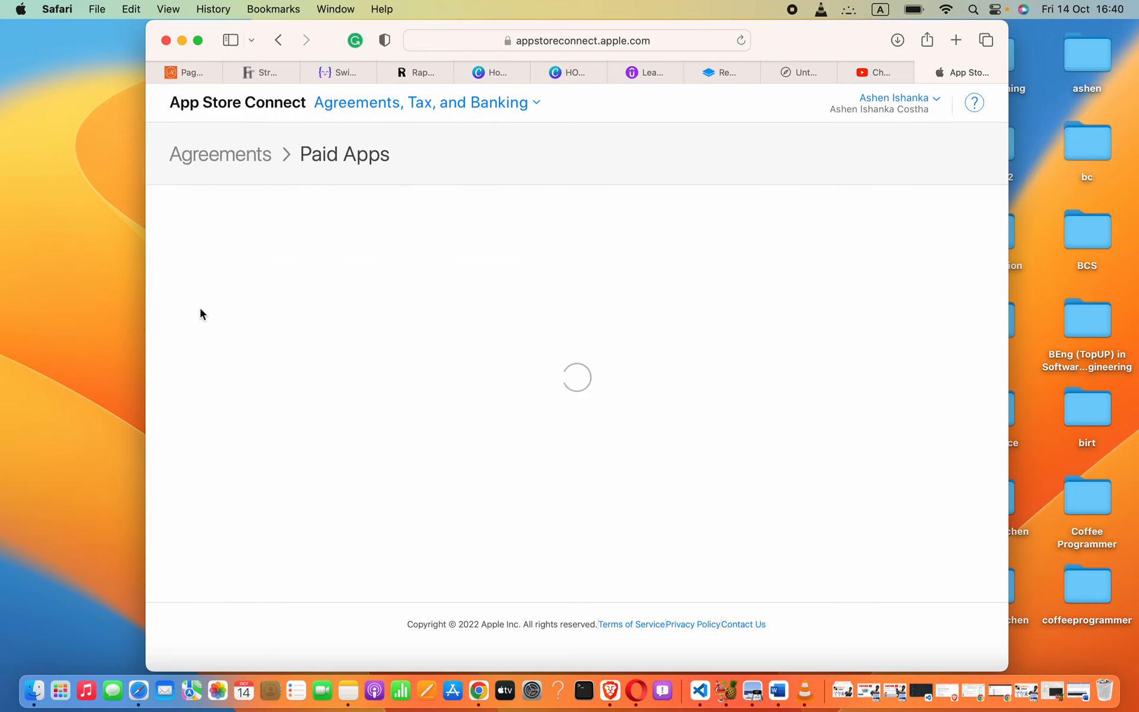
left_click(239, 164)
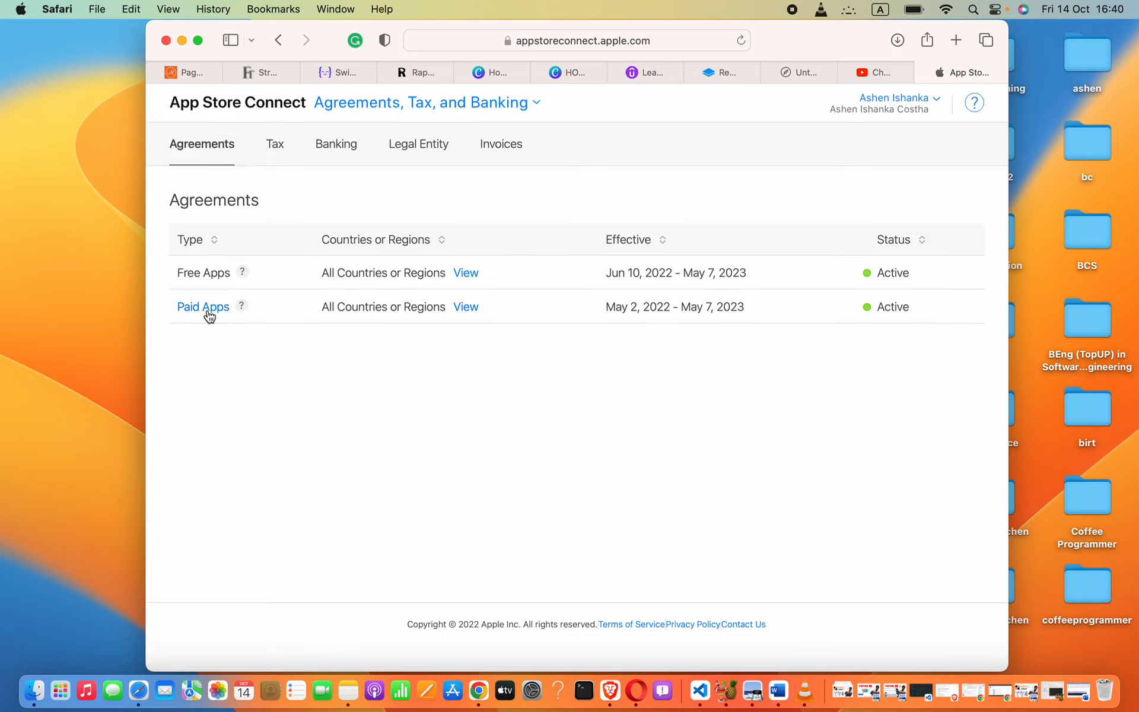
left_click(205, 310)
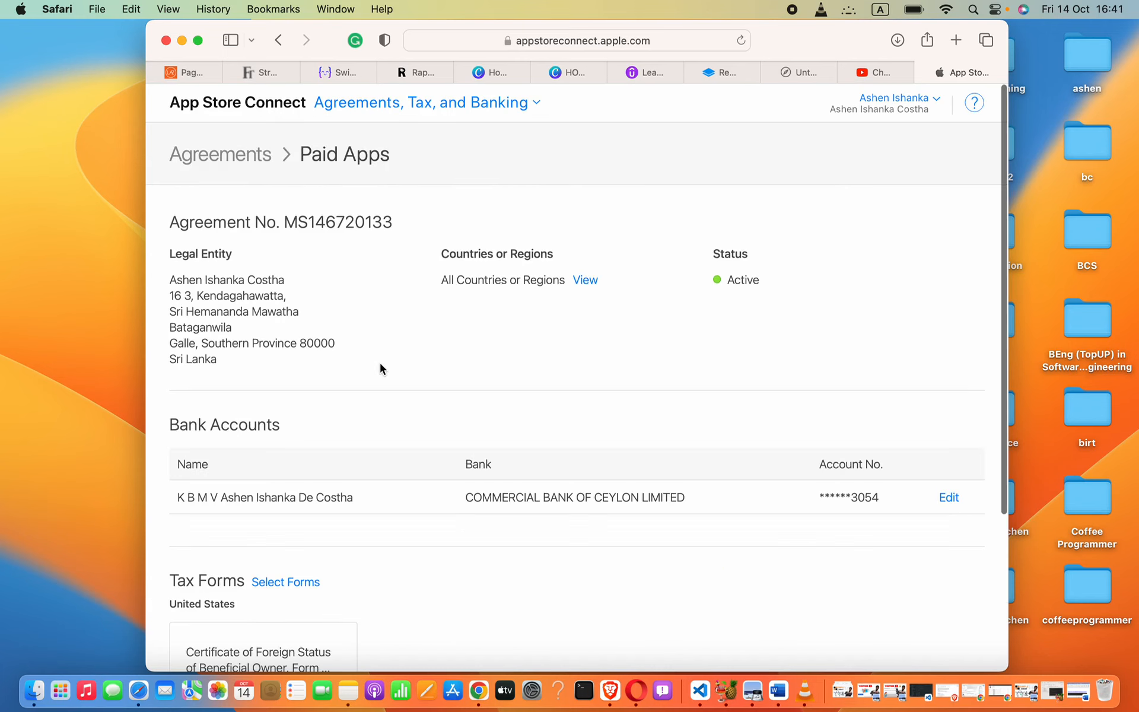
scroll(458, 429, "down", 1)
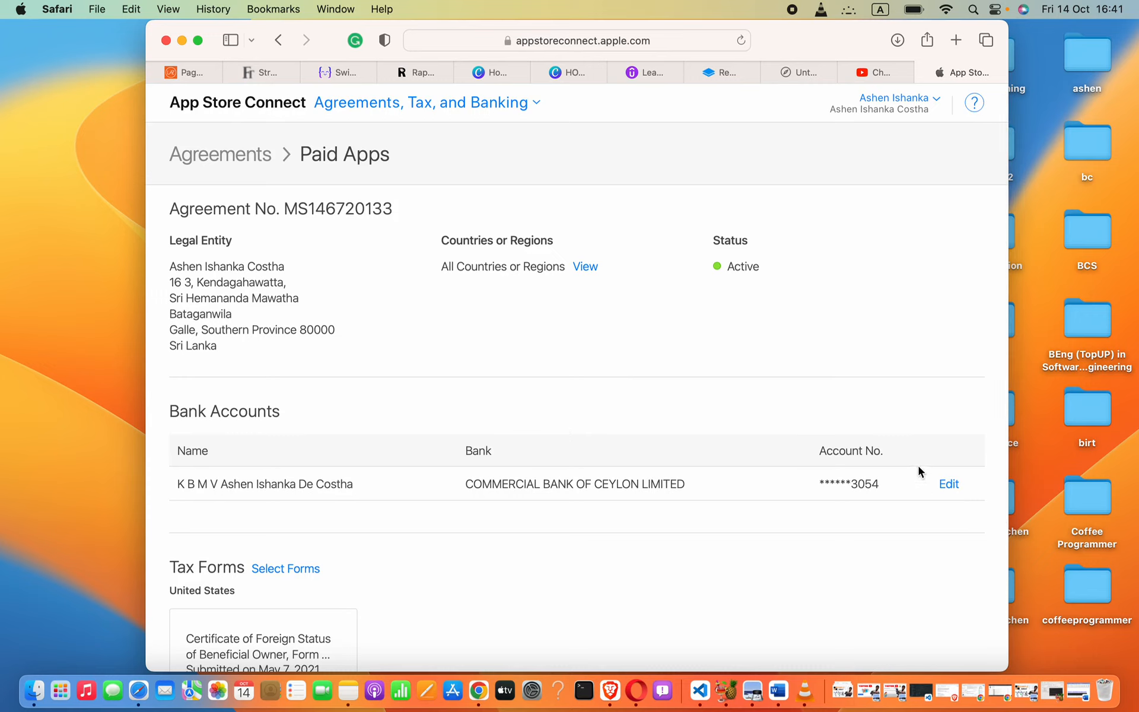
left_click(952, 492)
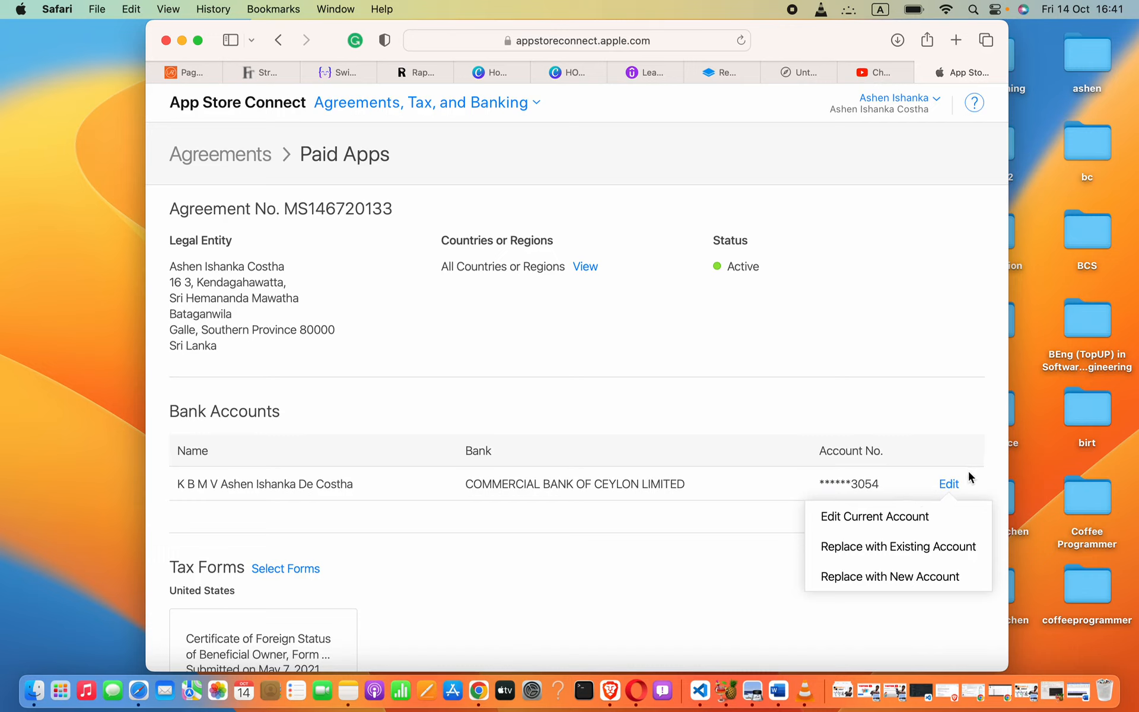
left_click(942, 556)
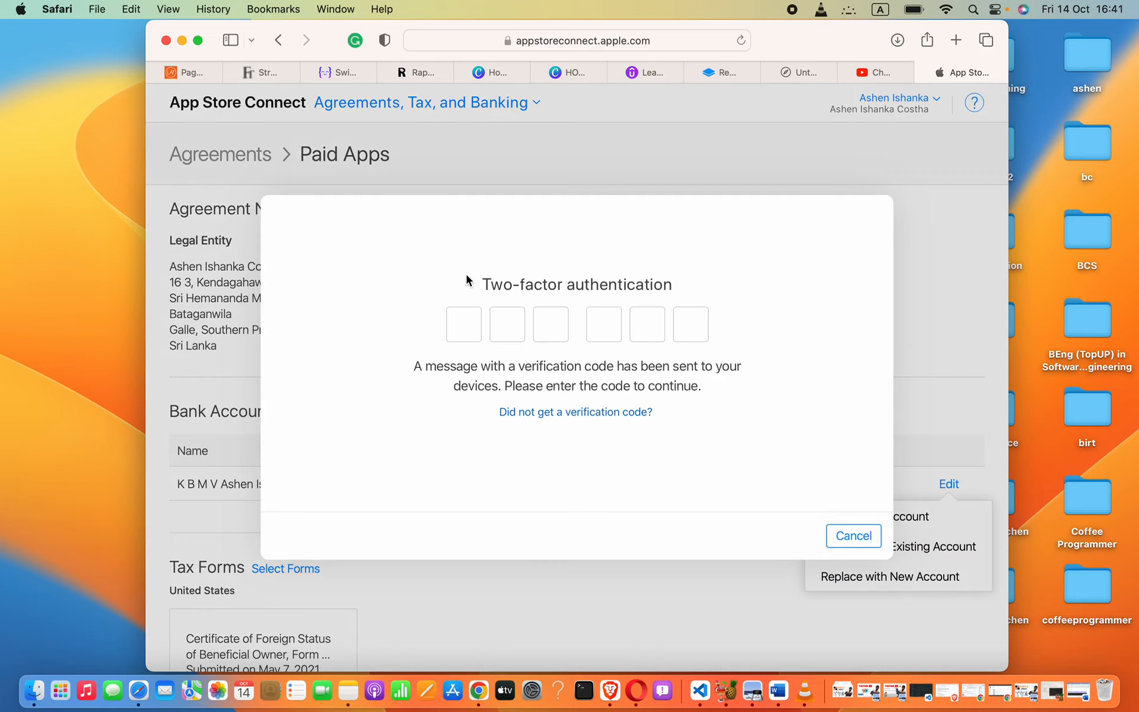
left_click(469, 328)
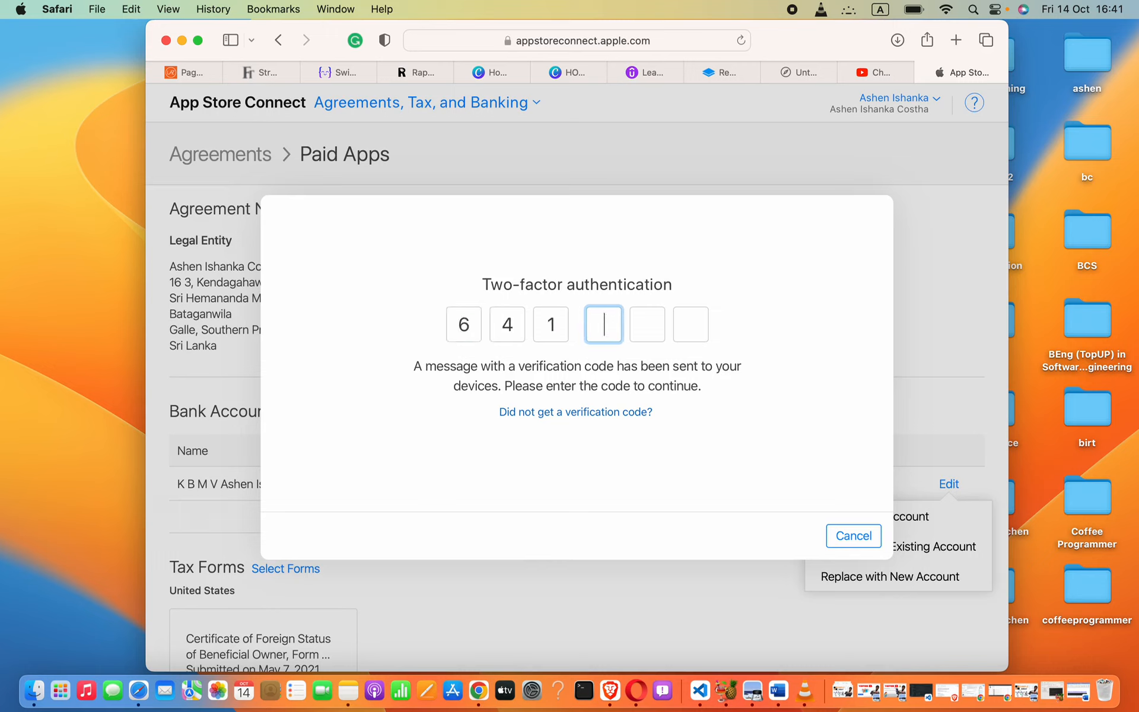
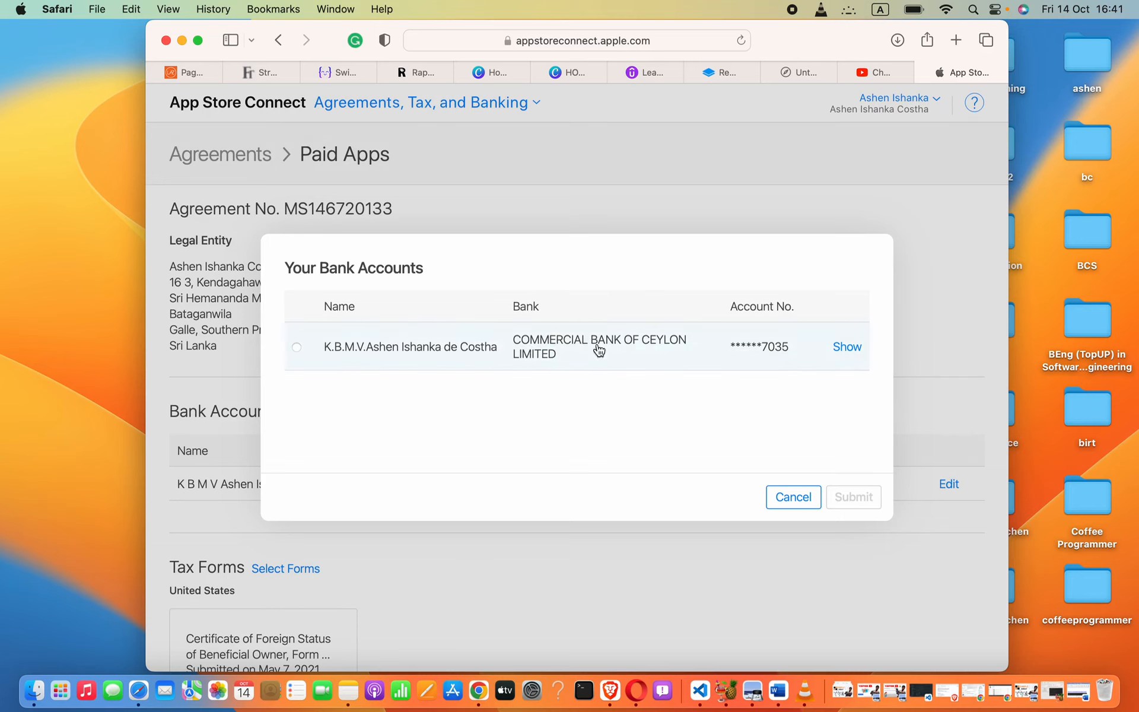
left_click(780, 497)
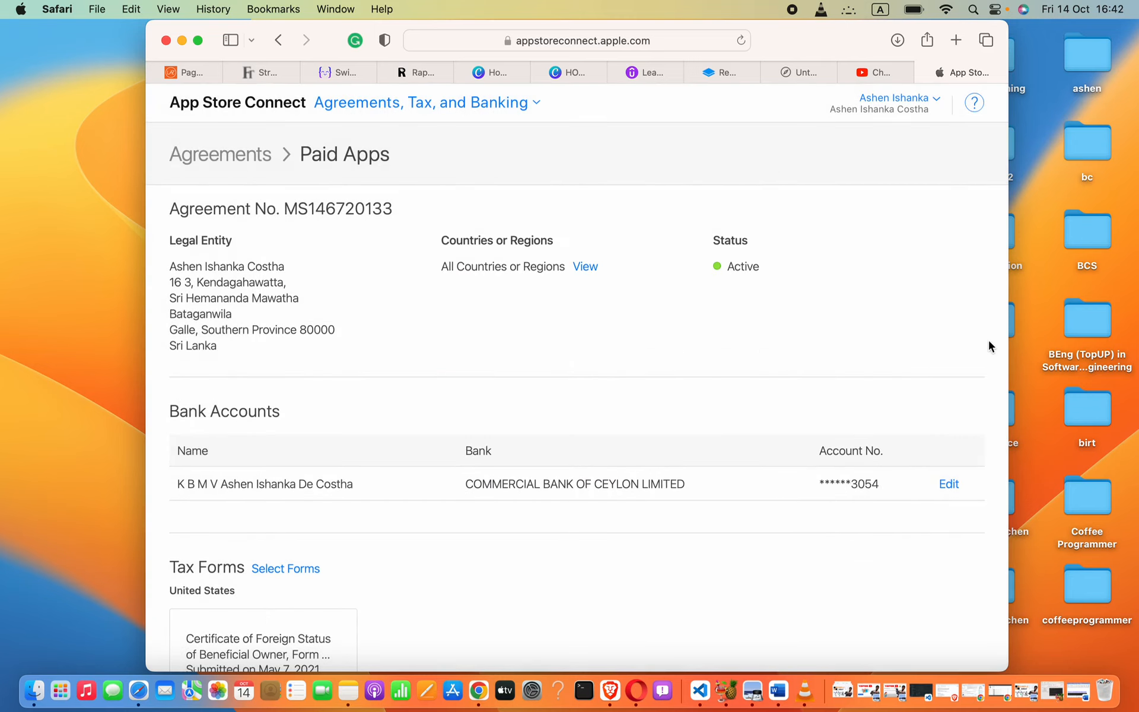
Start a replacement bank account and type its account name, correcting typos along the way.
left_click(947, 485)
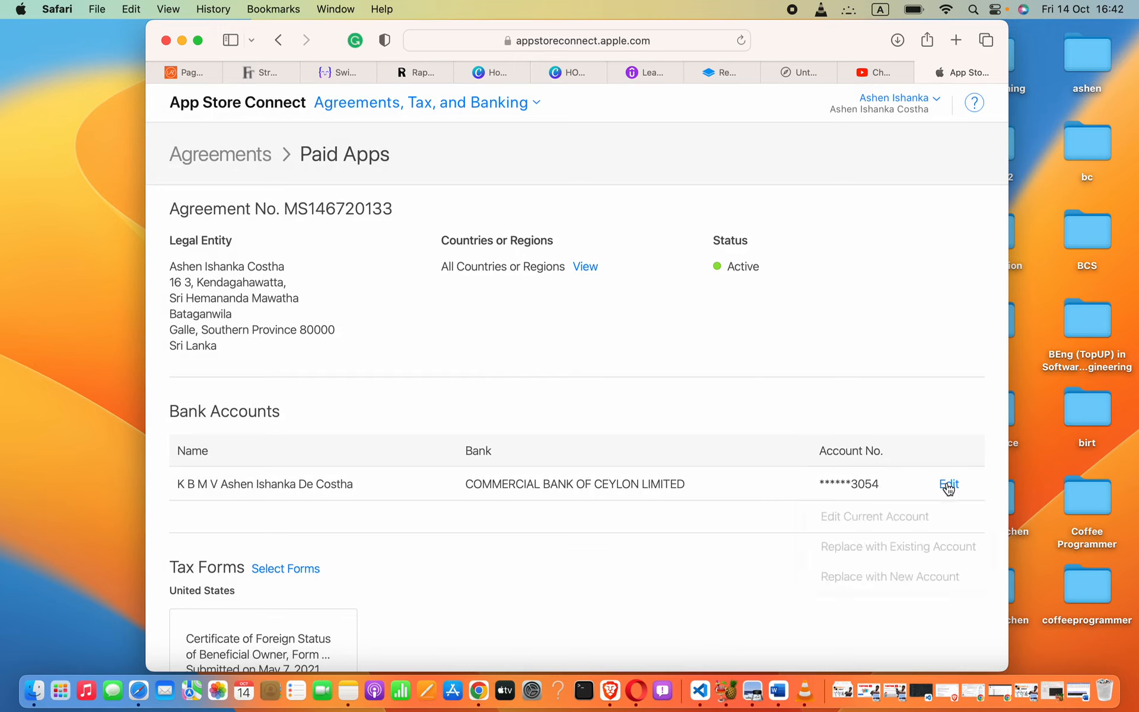
left_click(886, 582)
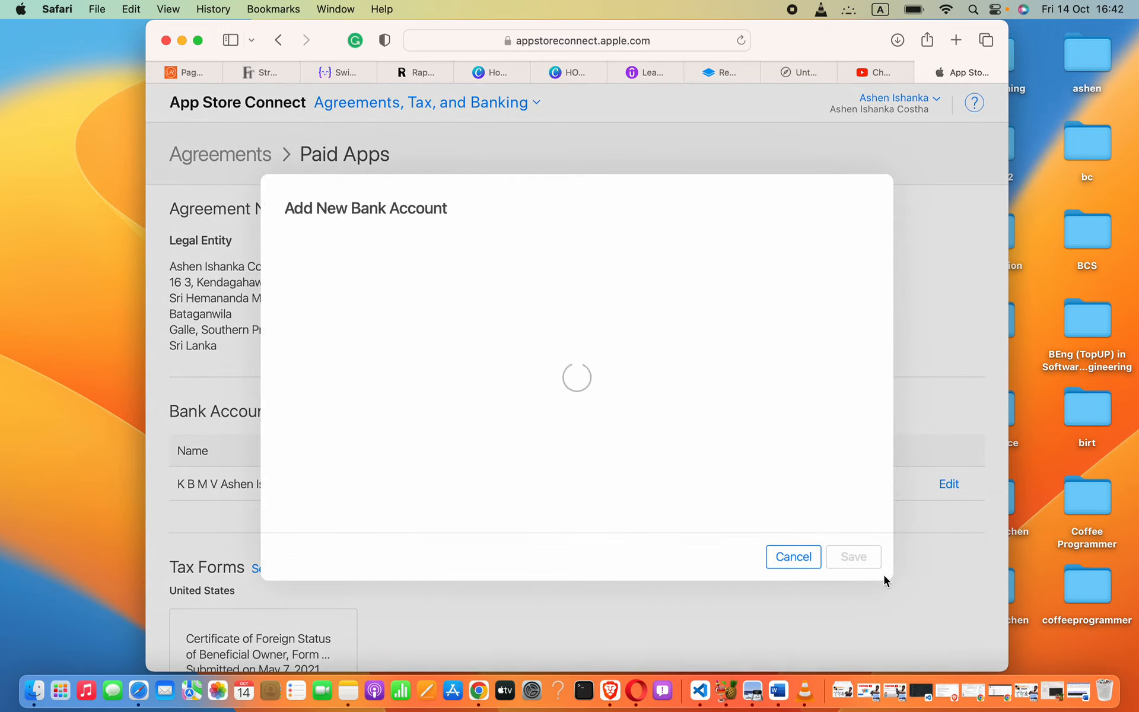
left_click(445, 270)
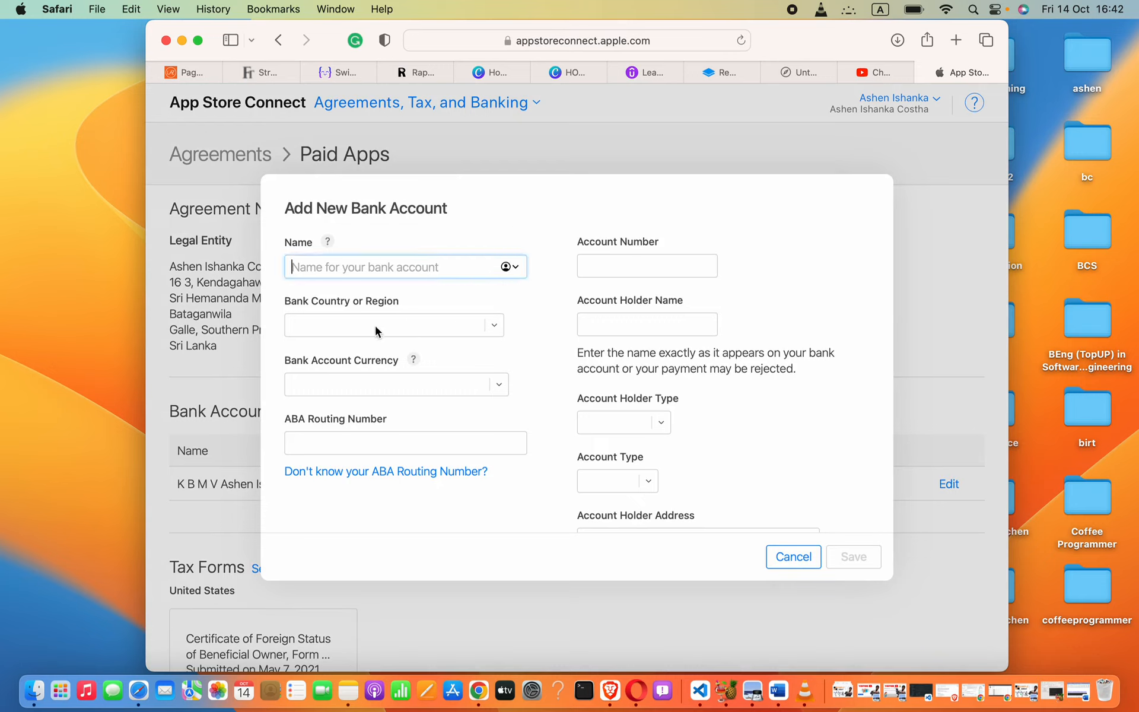
type("NATYT")
key("BackSpace")
key("BackSpace")
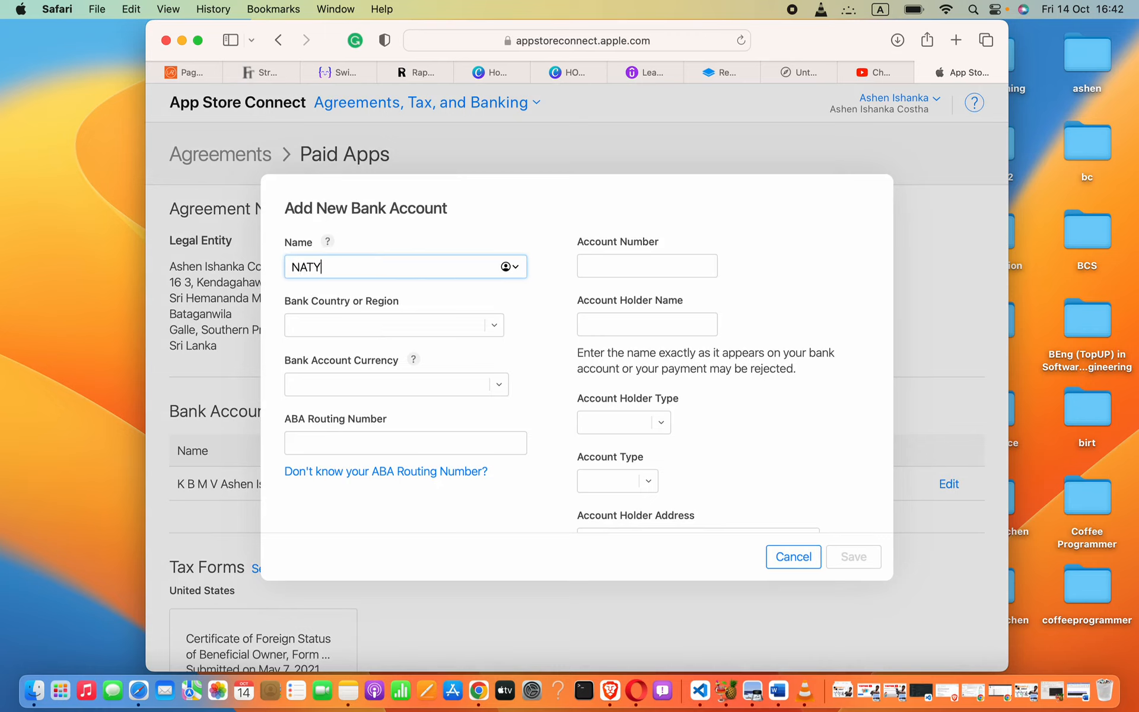
type("IOND")
key("BackSpace")
type("S TRUST ACCOUNT")
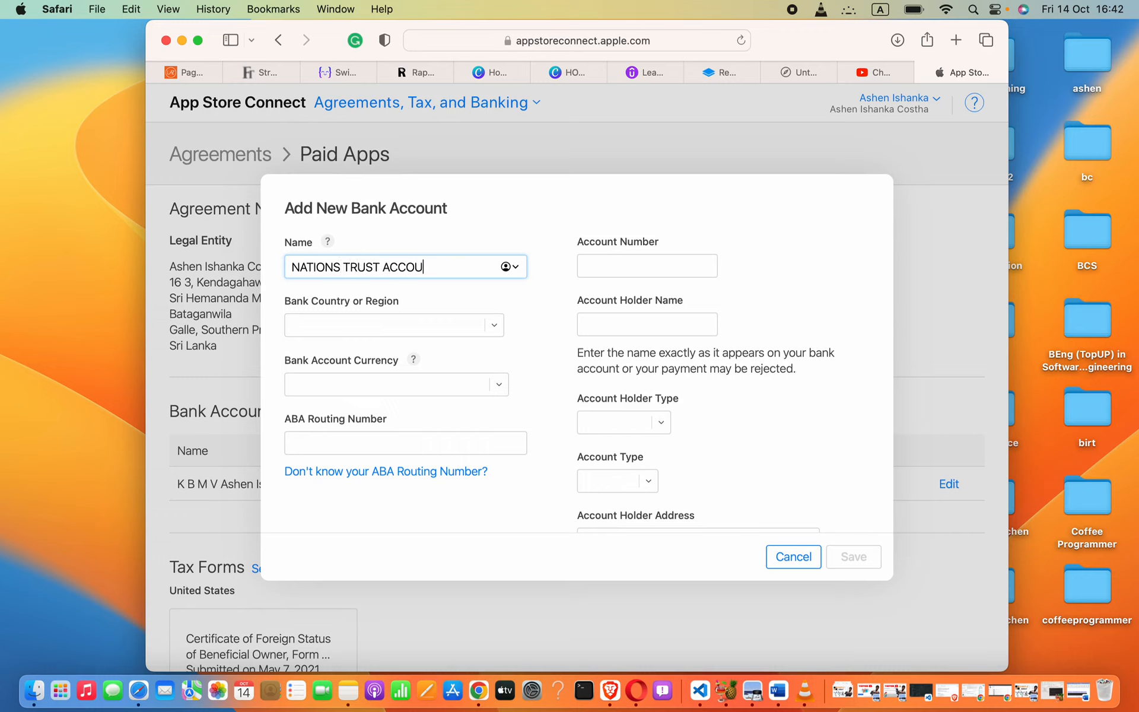
key("BackSpace")
key("BackSpace")
key("BackSpace")
key("BackSpace")
key("BackSpace")
key("BackSpace")
key("BackSpace")
type("ban")
key("BackSpace")
key("BackSpace")
key("BackSpace")
type("BANK")
Close the country list unselected, cancel the new account form, and reopen the bank account Edit options.
left_click(337, 326)
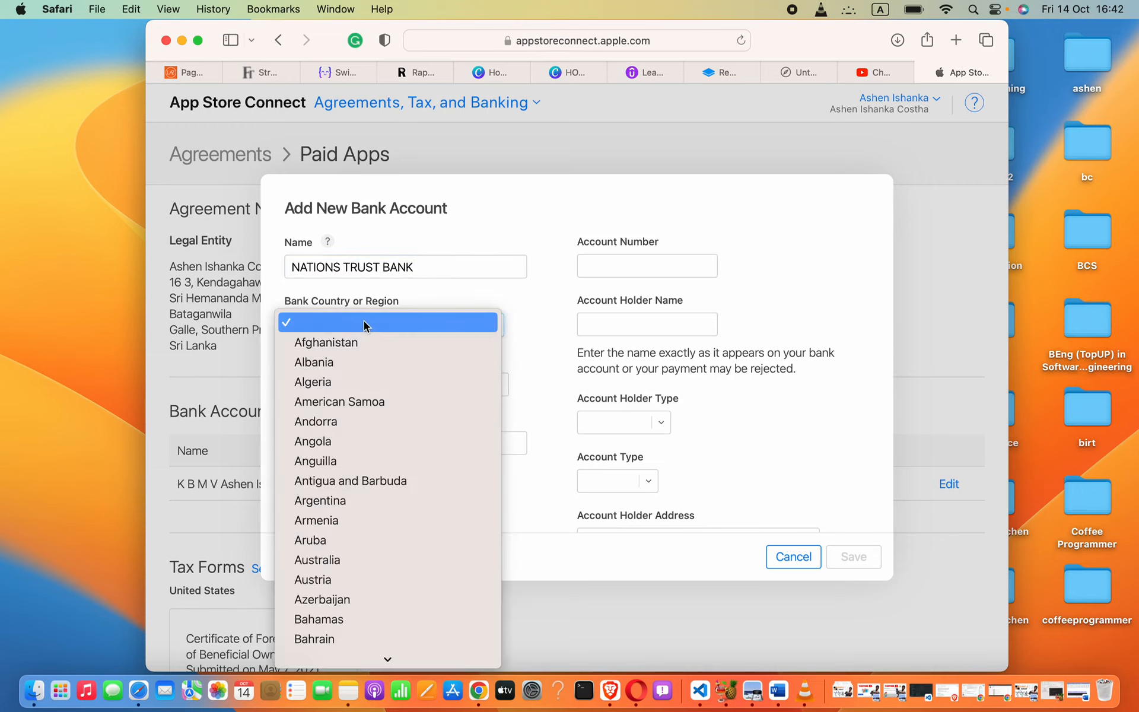
left_click(355, 285)
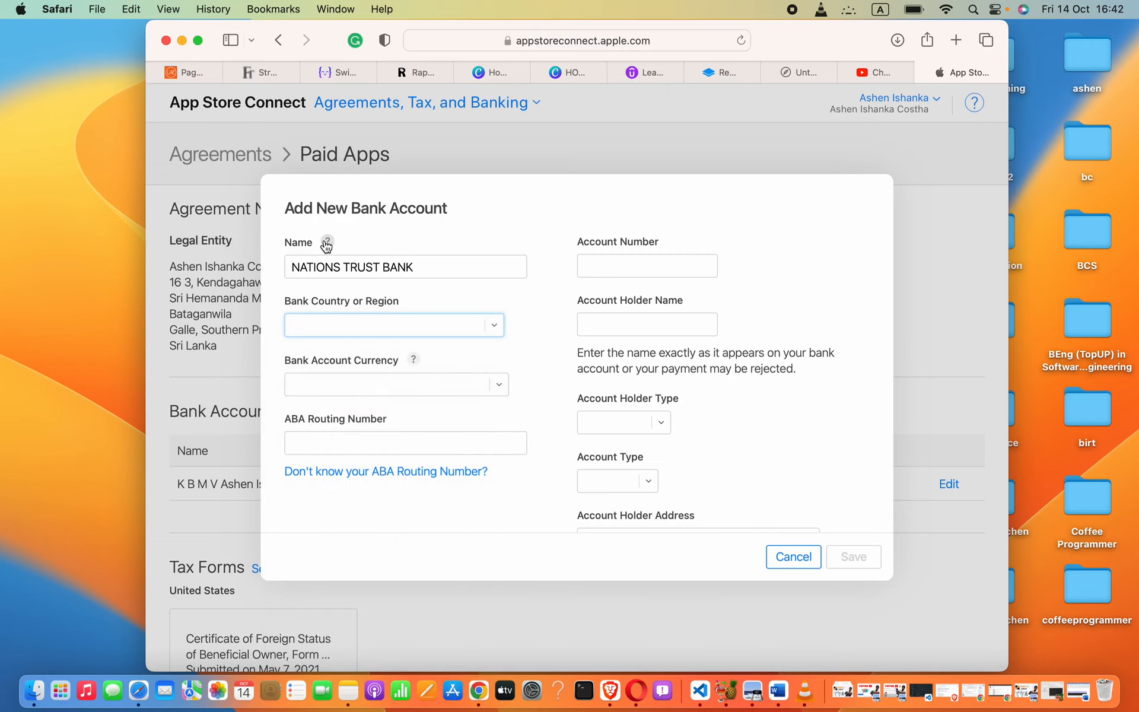
mouse_move(328, 244)
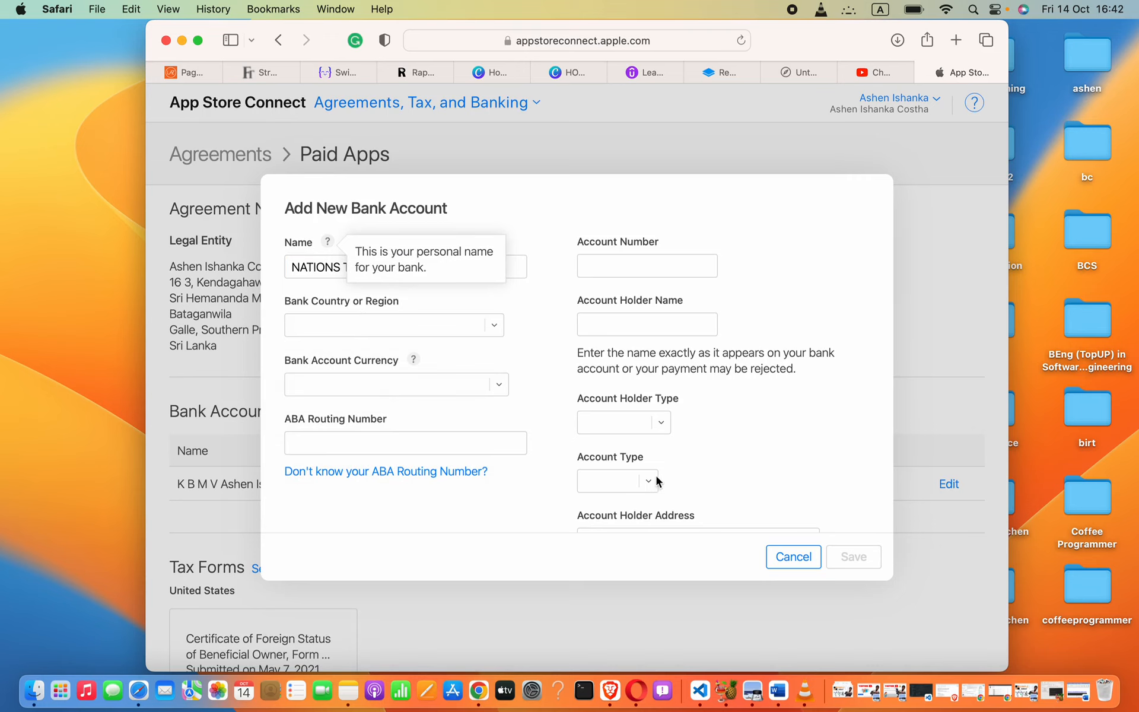
left_click(784, 561)
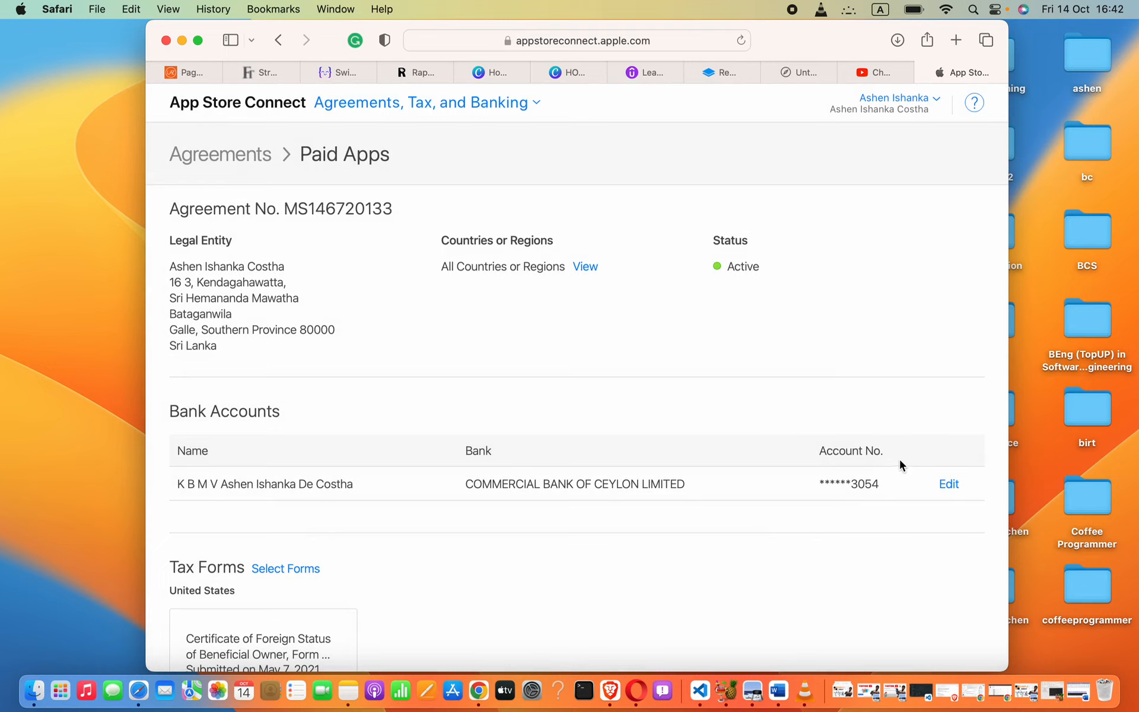
left_click(950, 487)
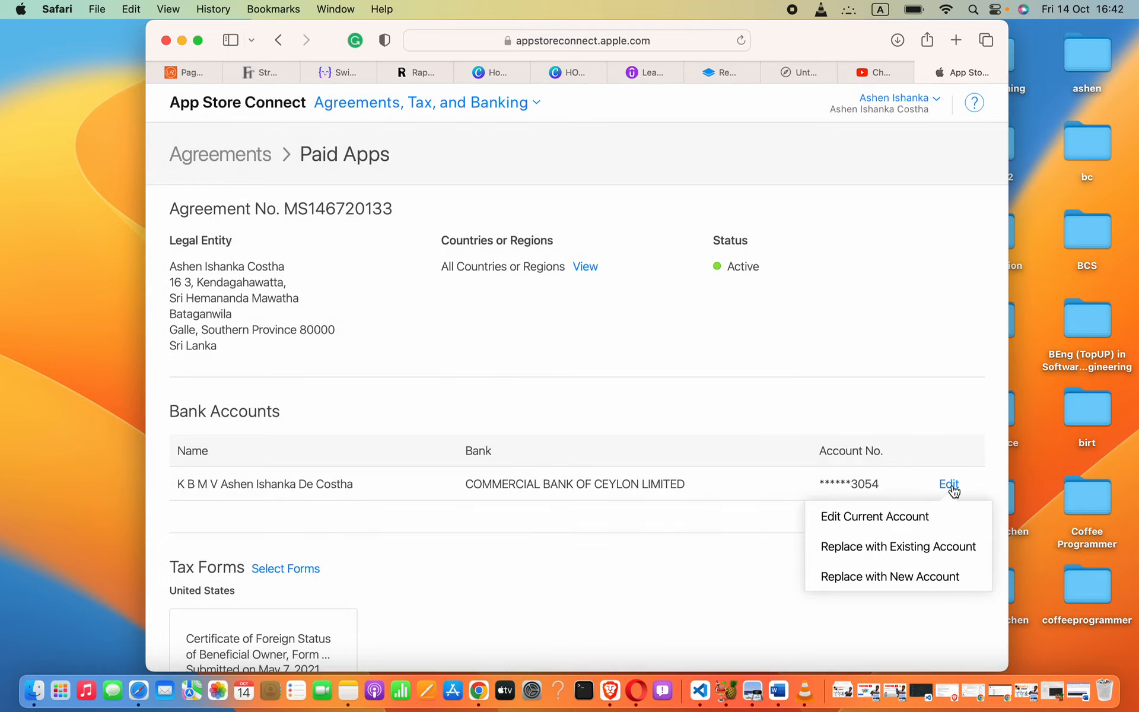
Start a new bank account again and enter the account holder's full name.
left_click(880, 578)
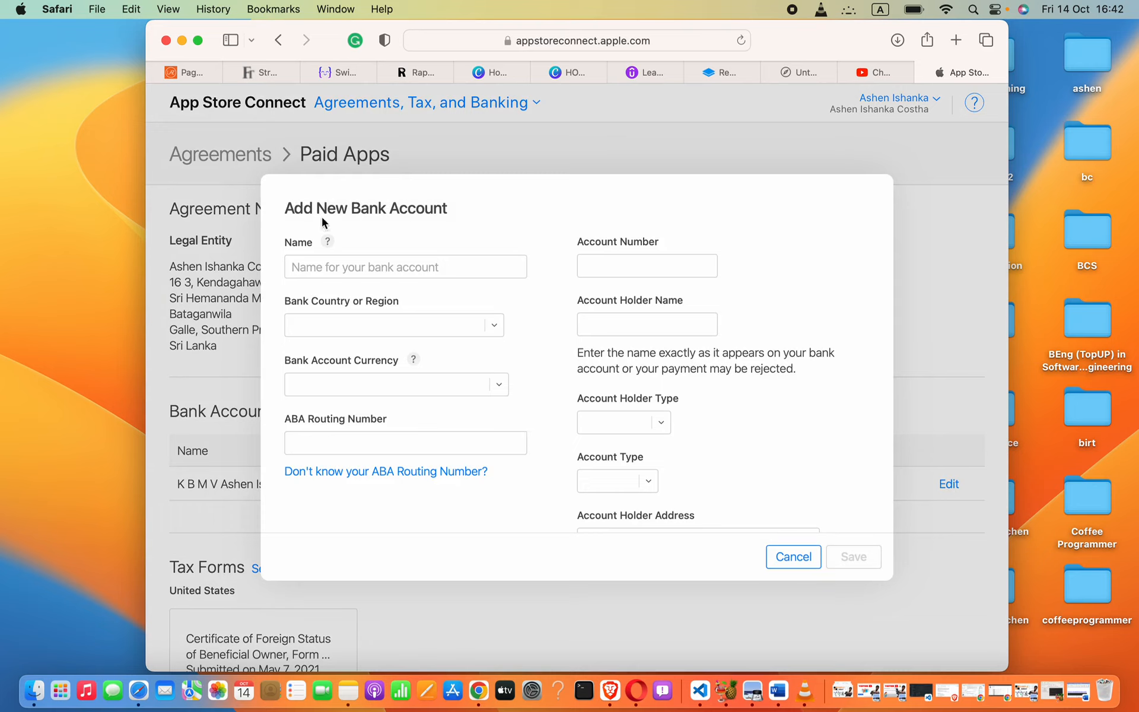
left_click(321, 270)
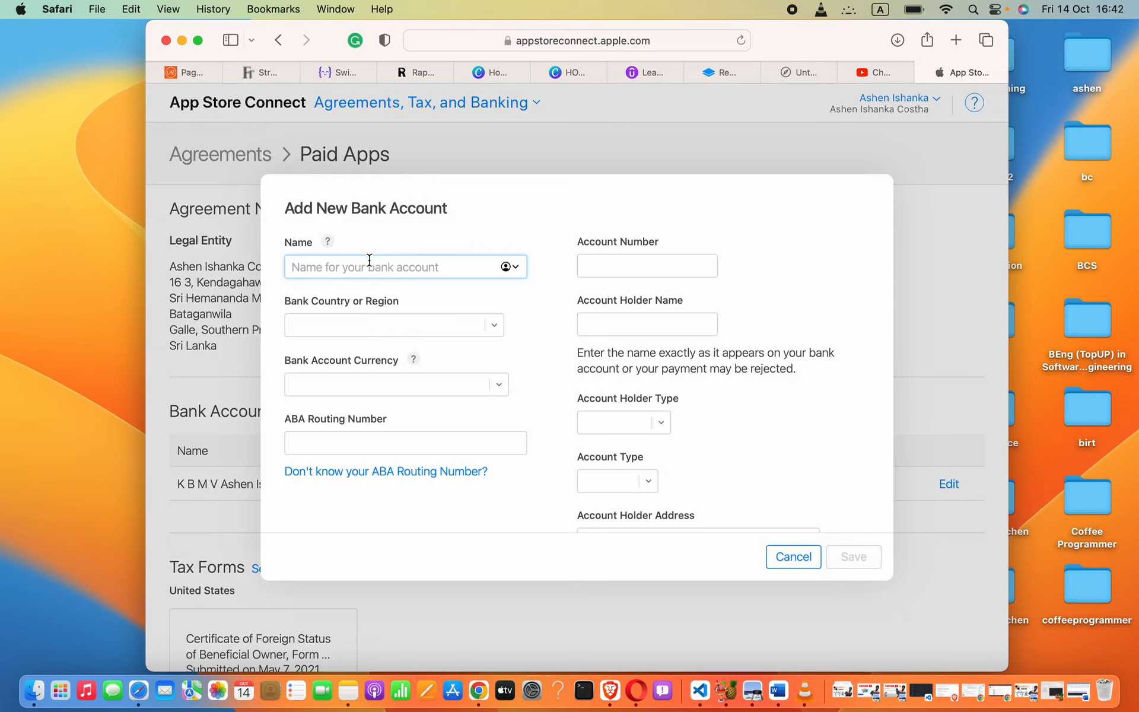
type("K")
key("BackSpace")
type("A")
key("BackSpace")
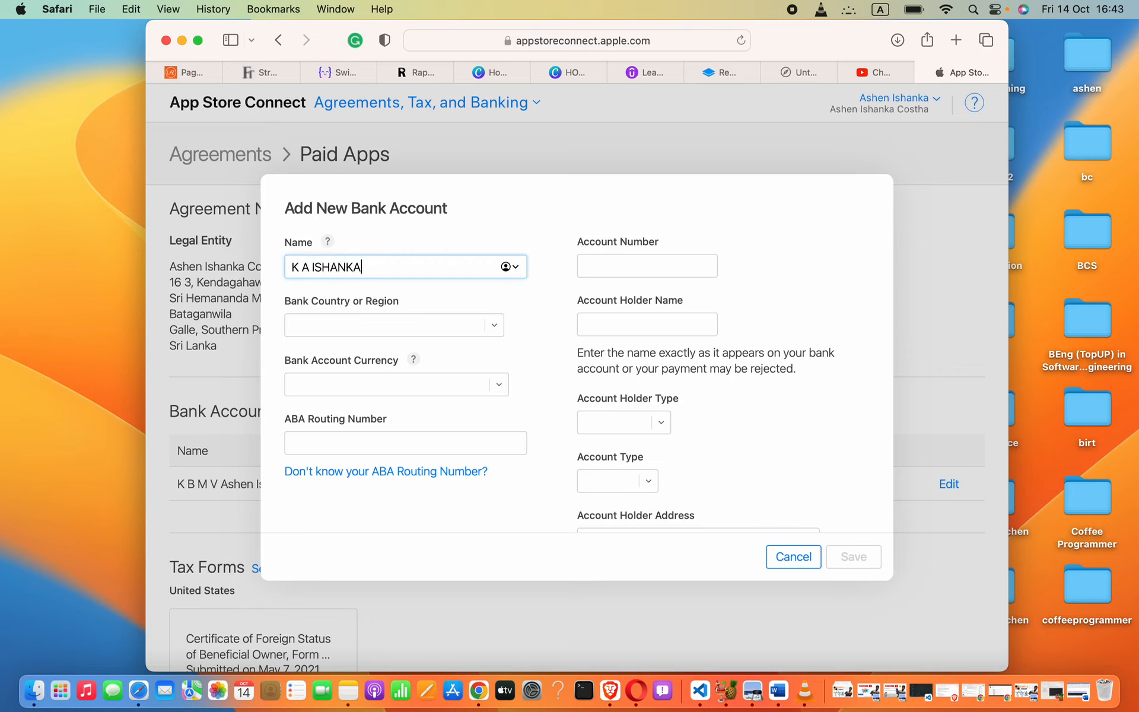
Set the bank country or region to Sri Lanka.
left_click(366, 323)
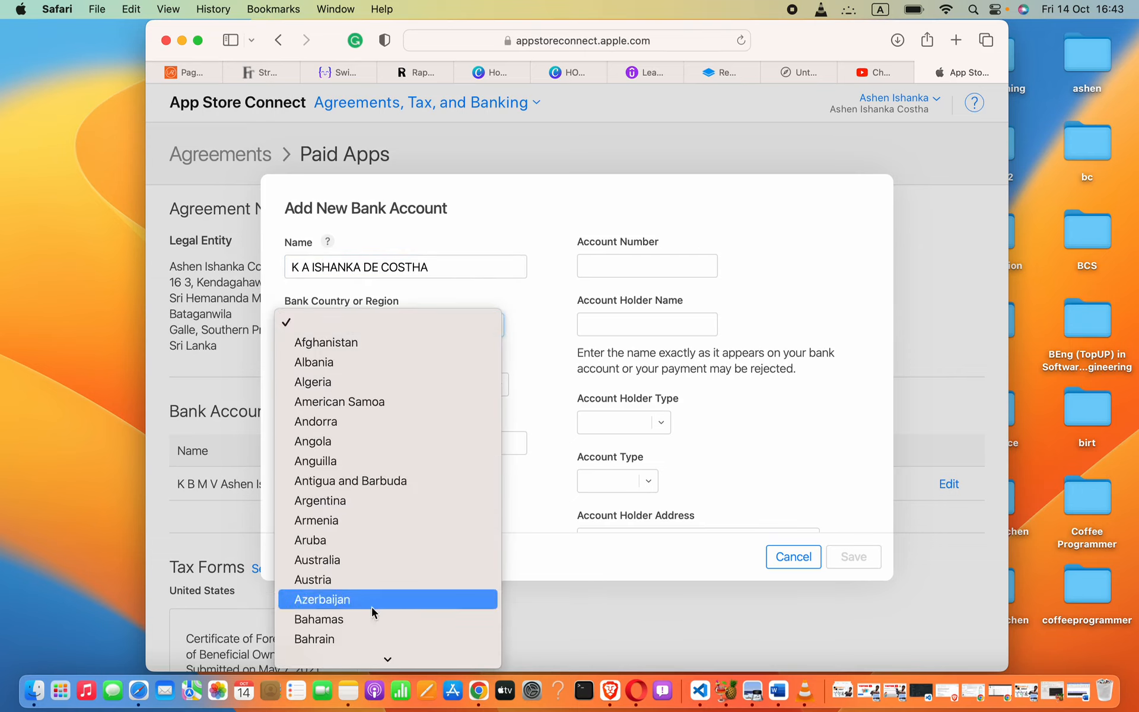
mouse_move(363, 710)
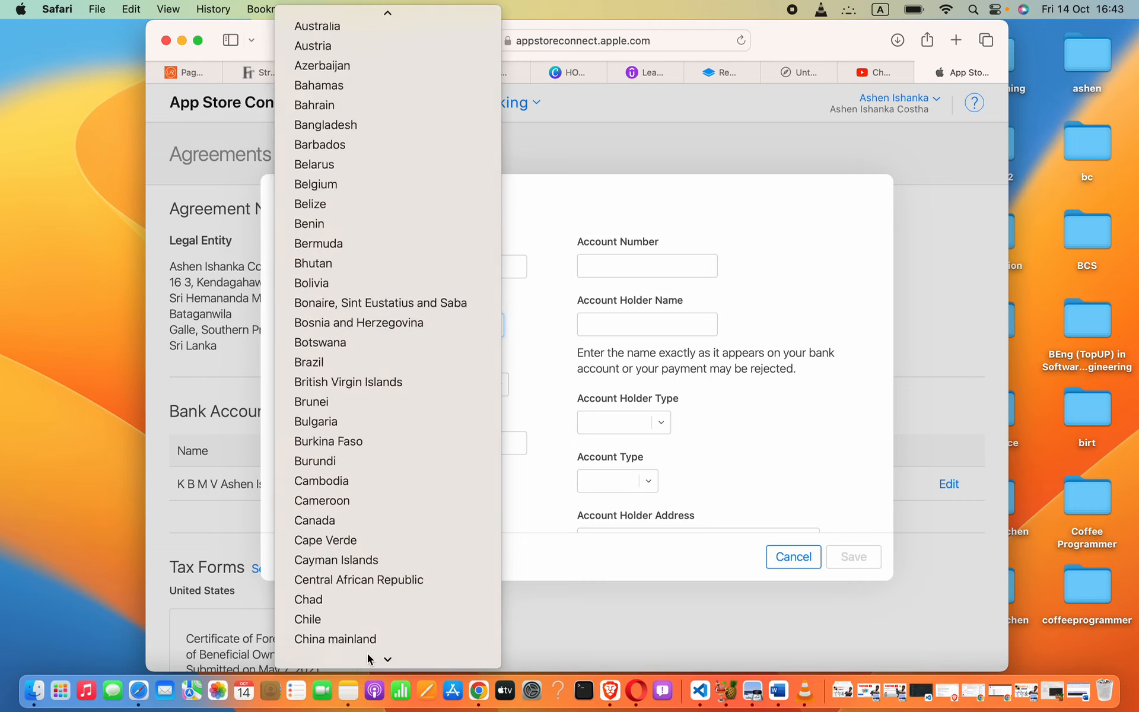
key("s")
key("Up")
key("Up")
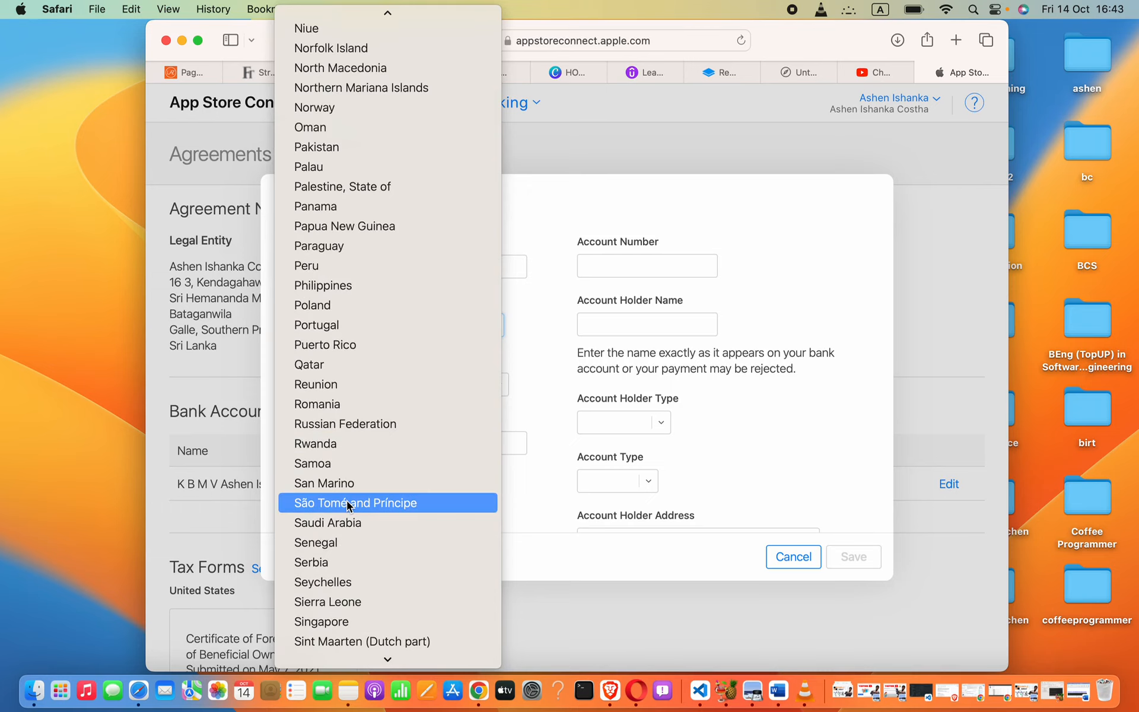
key("Up")
key("Up")
scroll(349, 504, "down", 6)
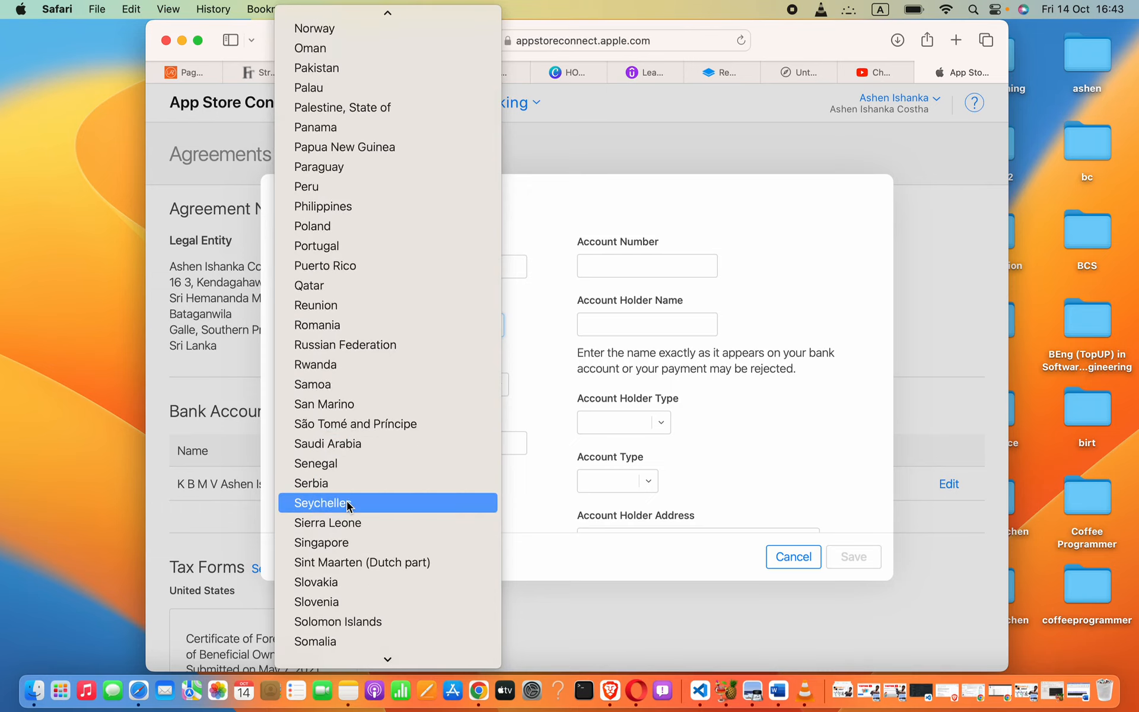
scroll(349, 505, "down", 4)
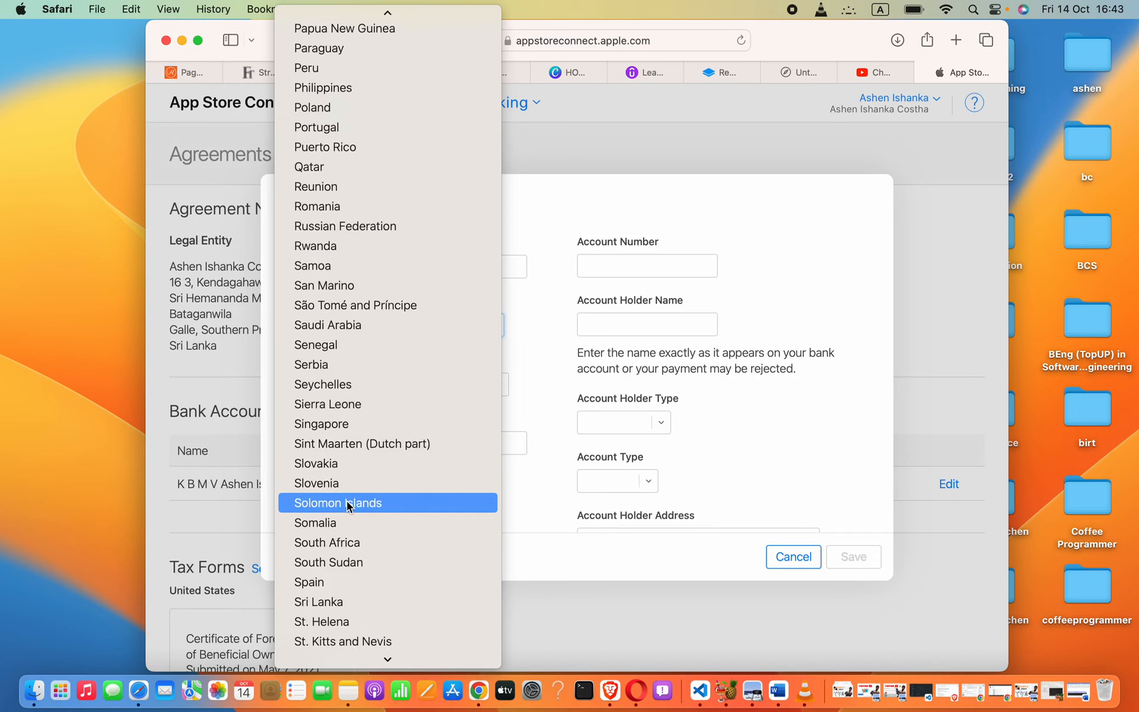
left_click(342, 603)
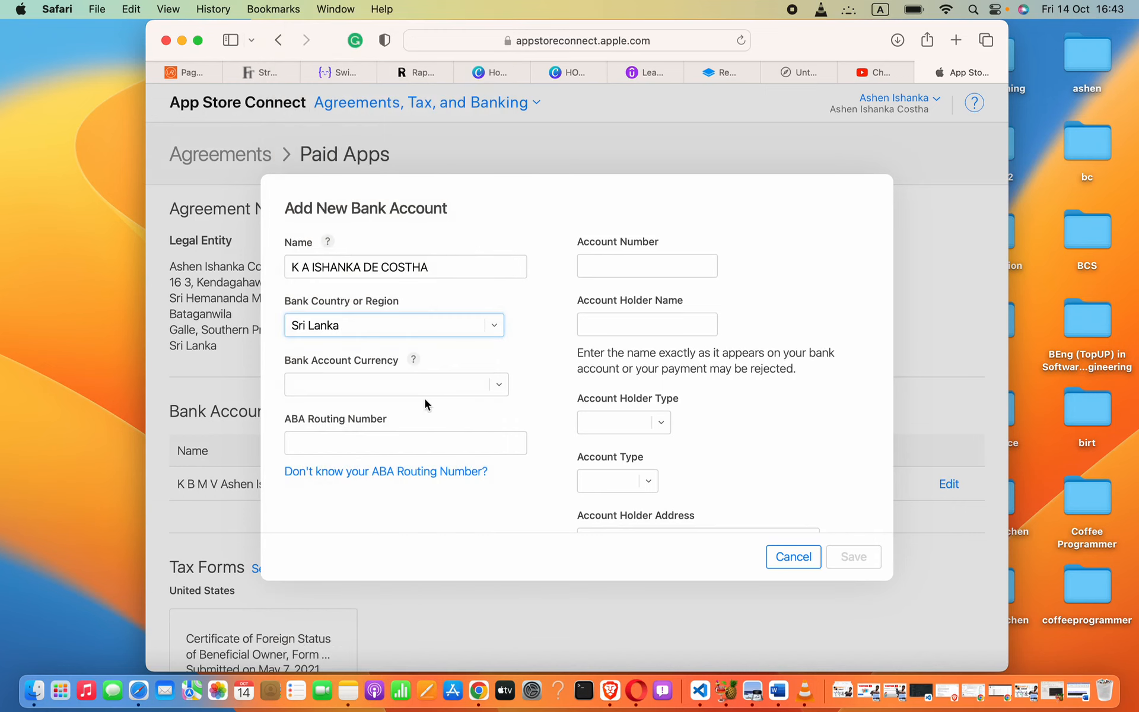
Choose USD - US Dollar as the bank account currency.
left_click(410, 383)
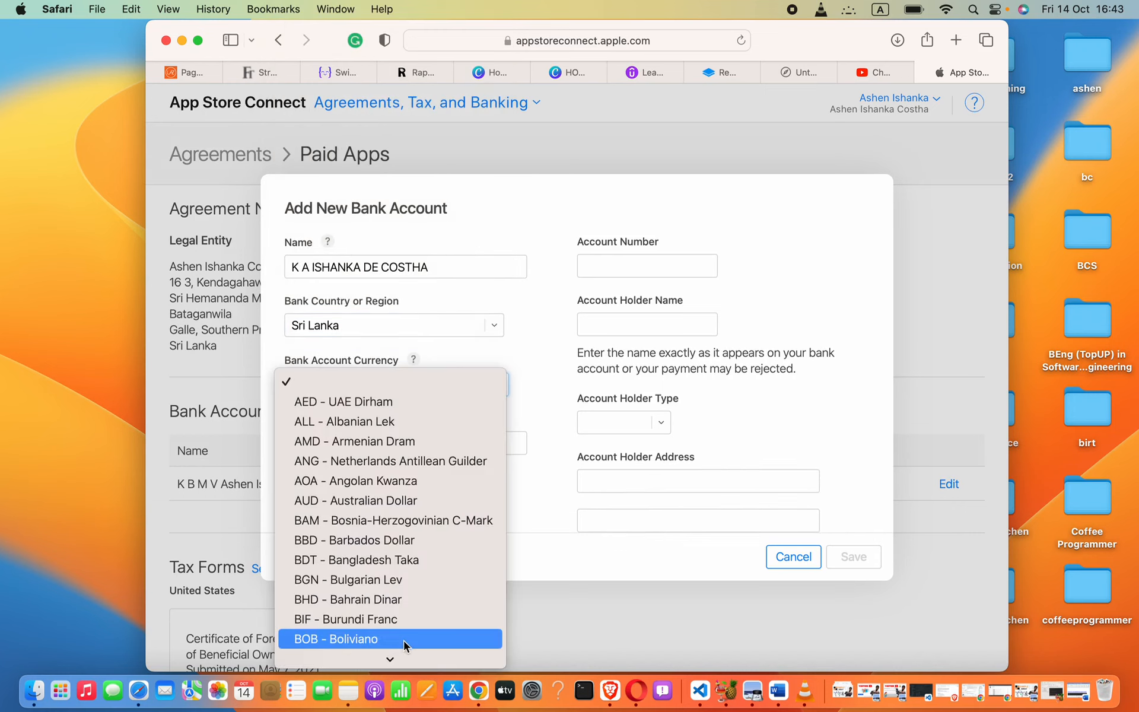
scroll(389, 659, "down", 10)
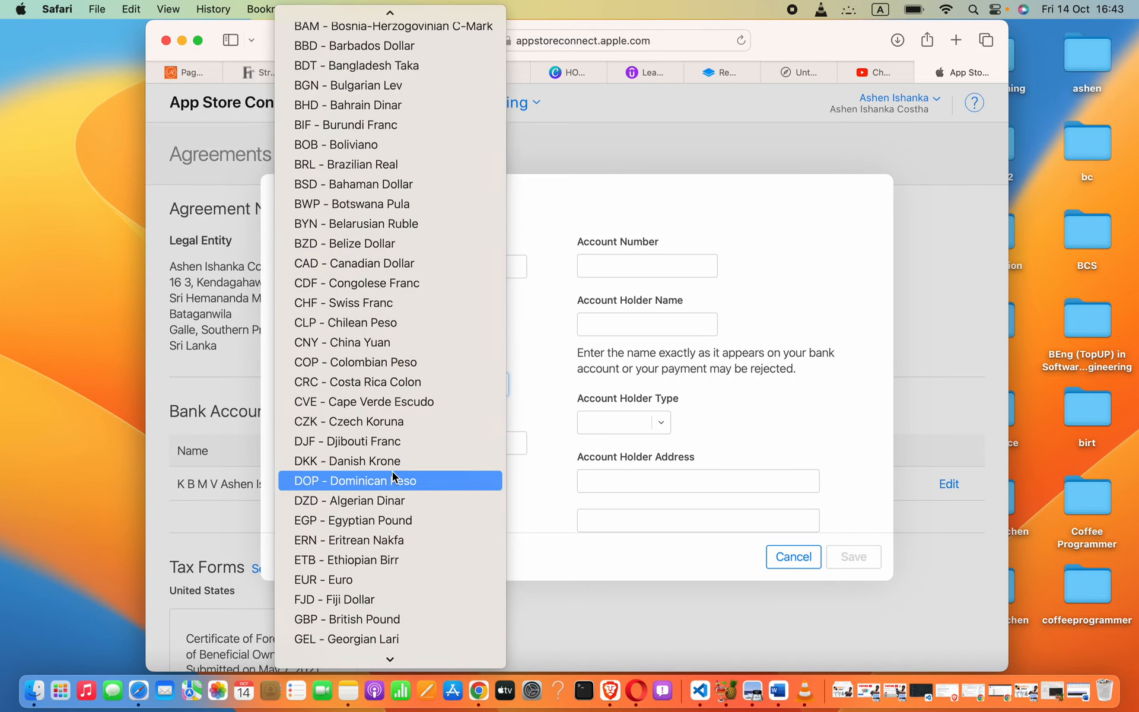
scroll(380, 639, "down", 15)
left_click(378, 638)
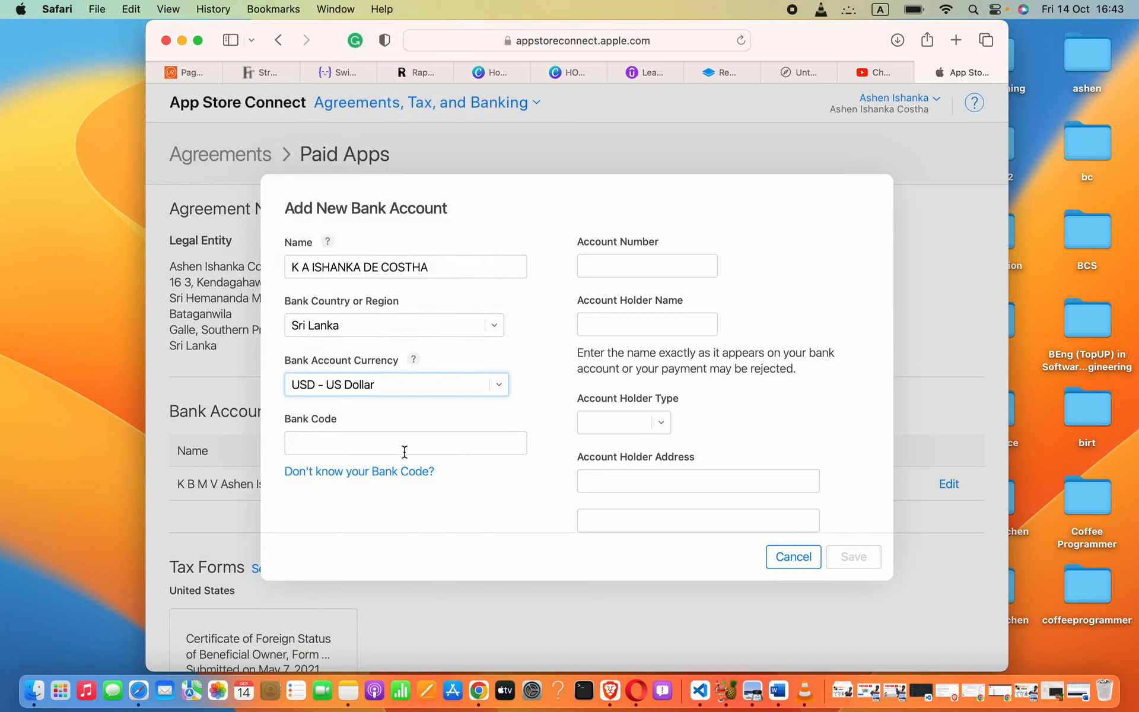
scroll(389, 441, "down", 1)
left_click(388, 441)
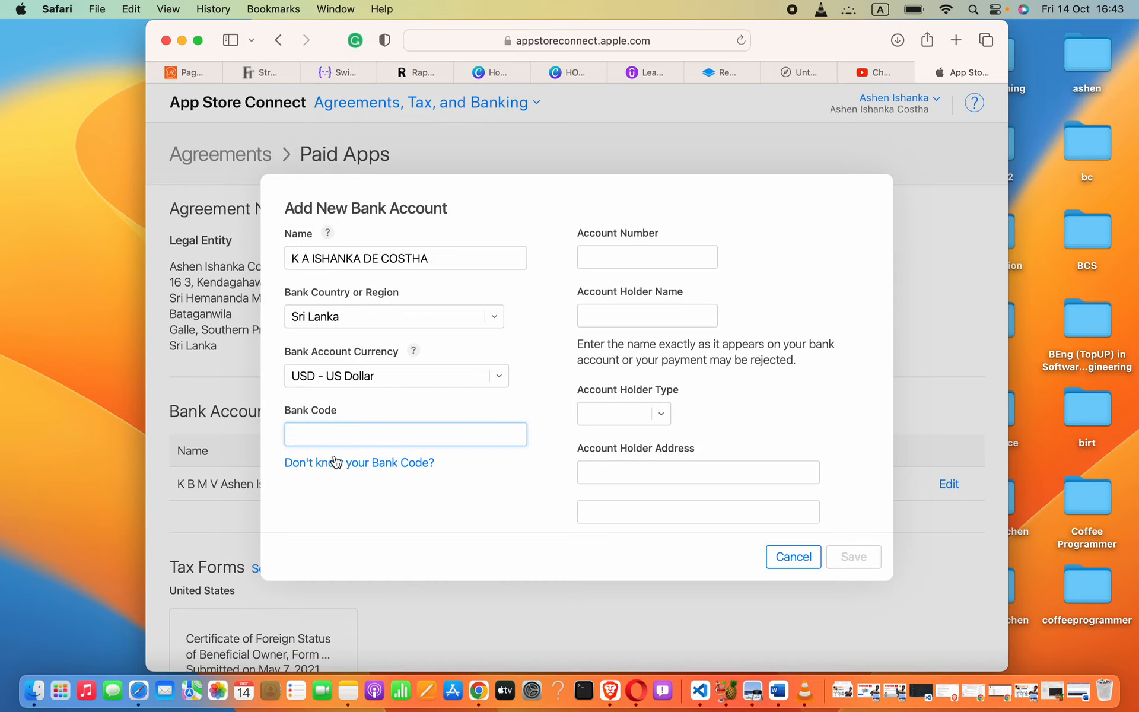
Use the bank code finder to search for 'nations trust' banks in the city 'galle'.
left_click(380, 464)
left_click(391, 235)
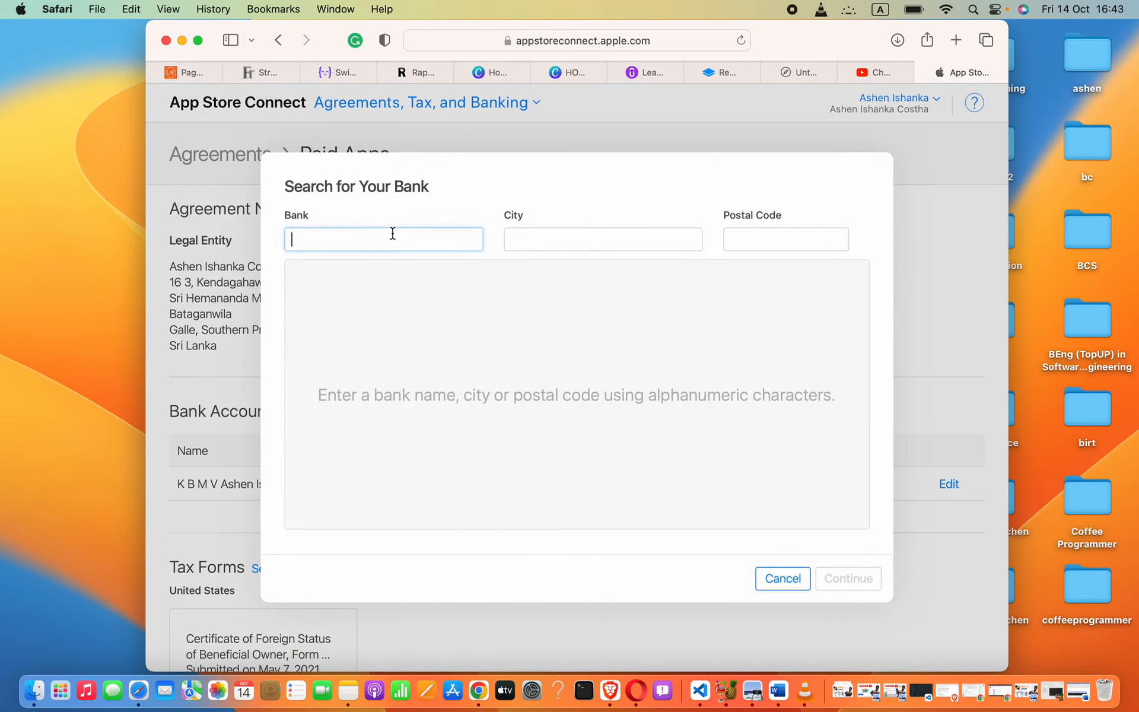
type("n")
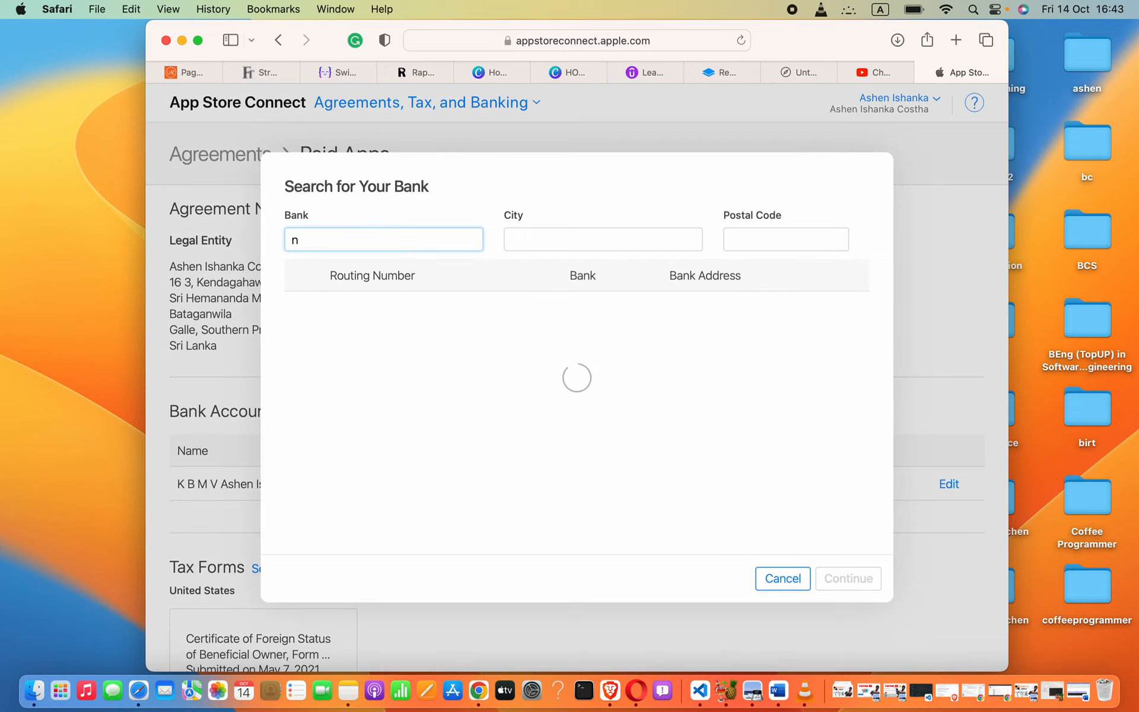
type("ation")
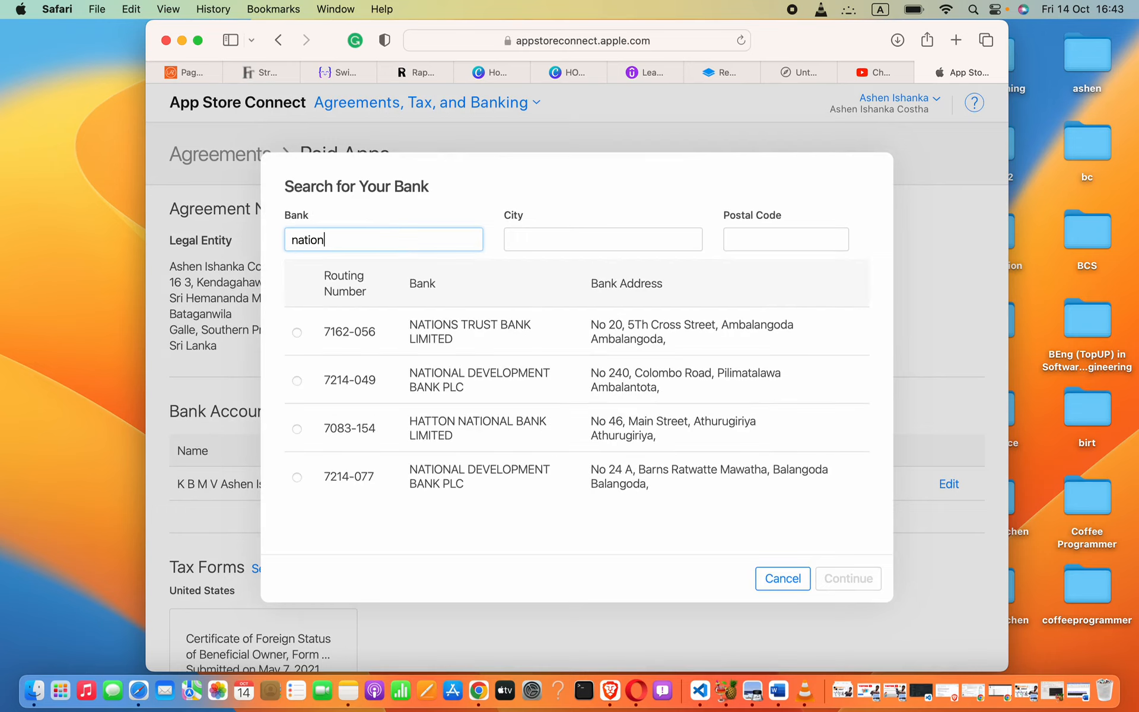
type("s trust")
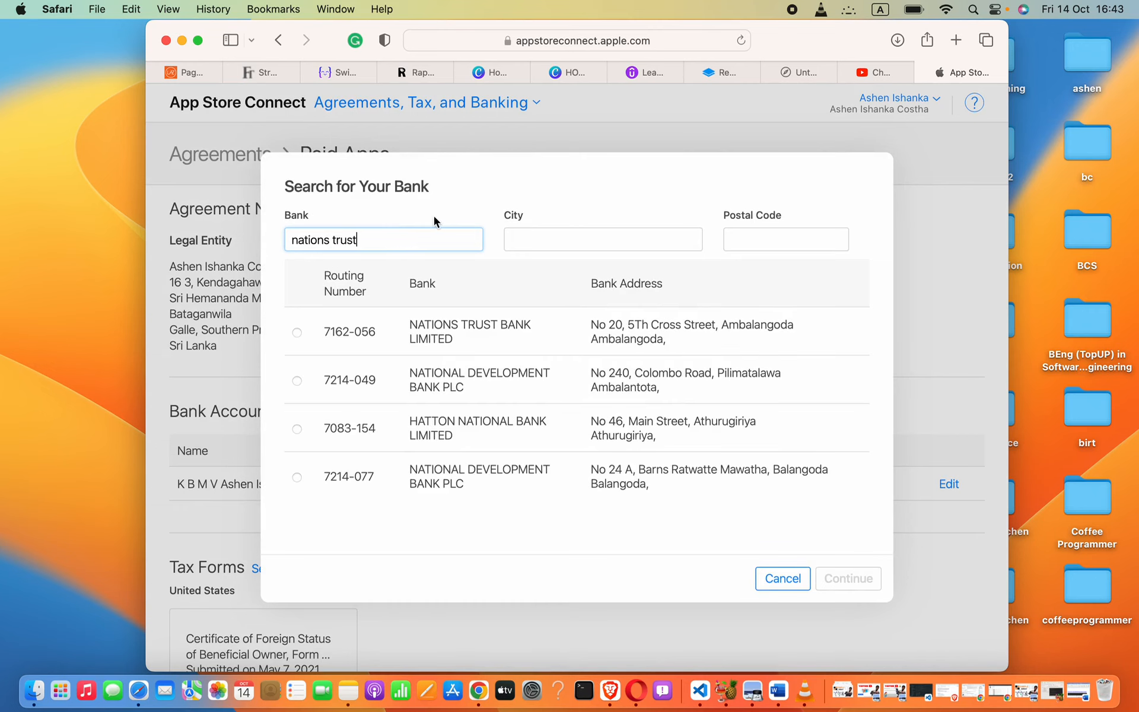
left_click_drag(394, 238, 266, 245)
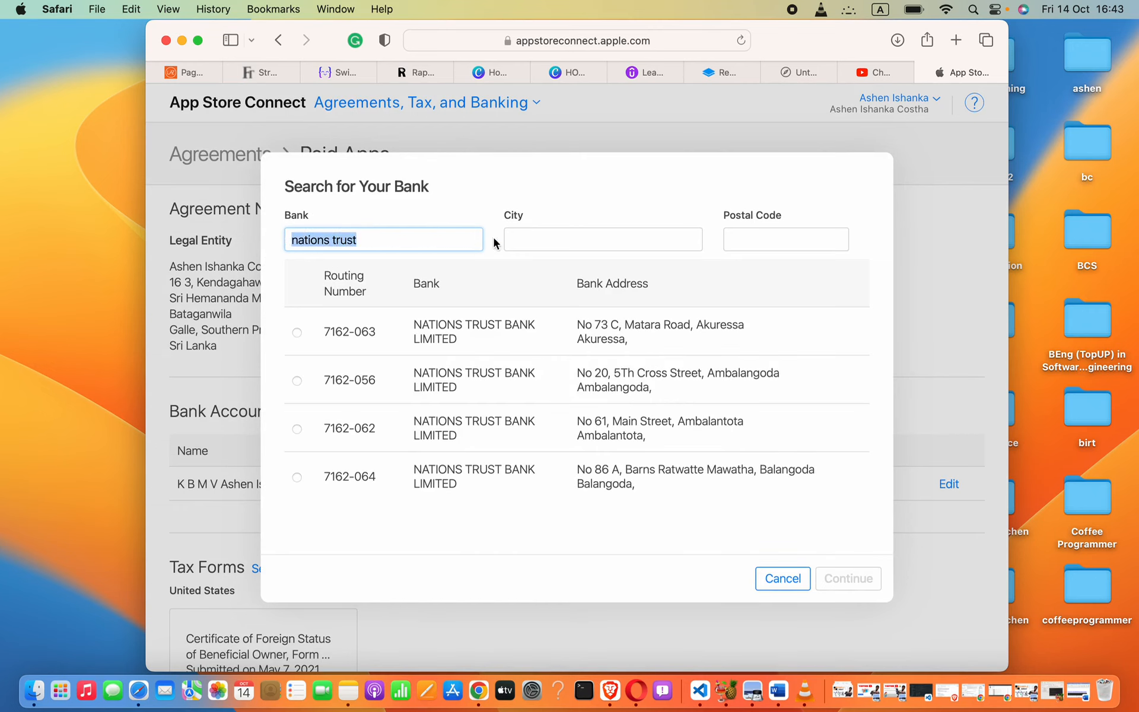
left_click(534, 235)
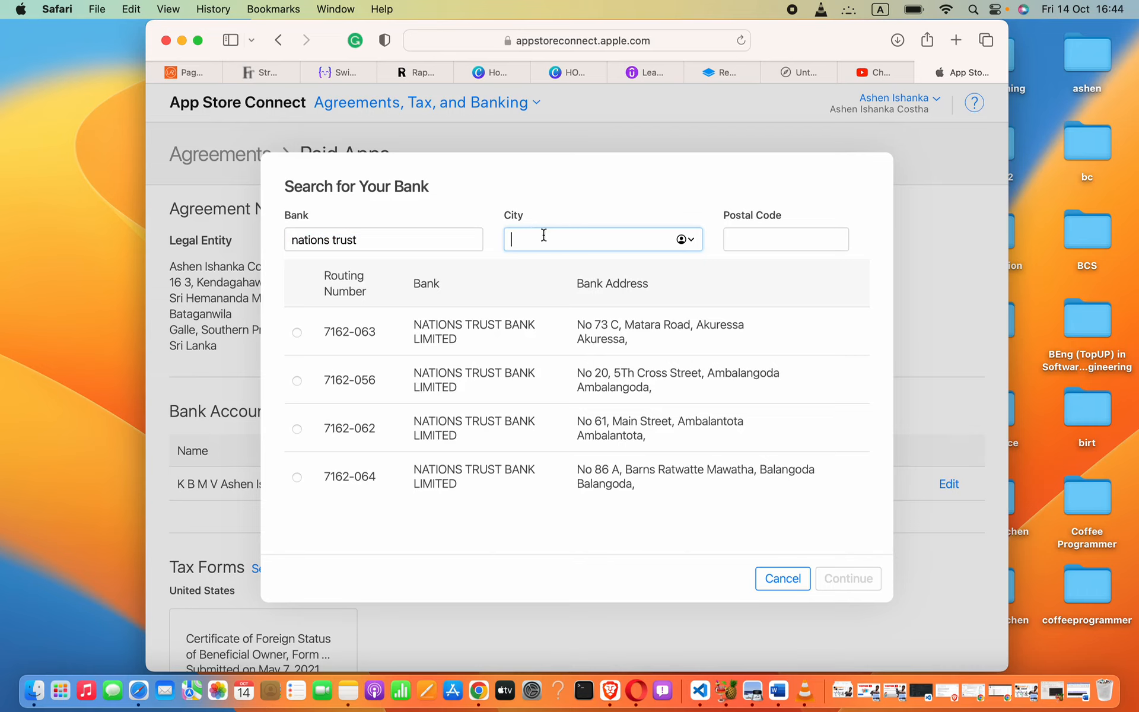
type("galle")
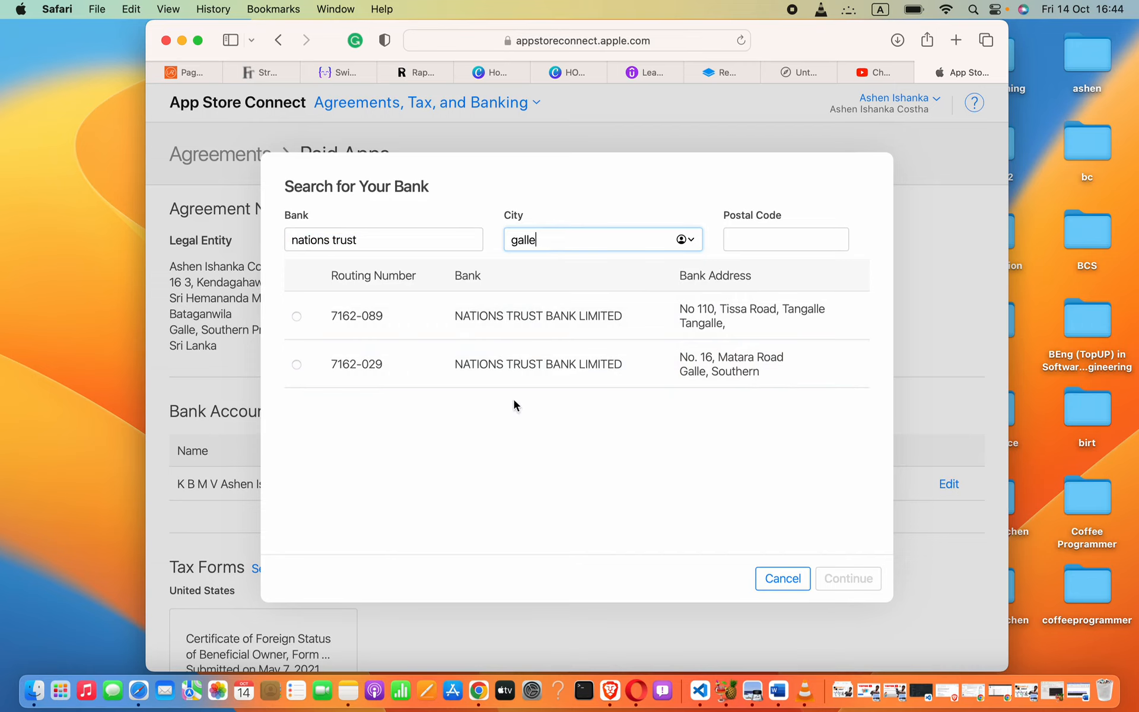
left_click_drag(379, 239, 195, 234)
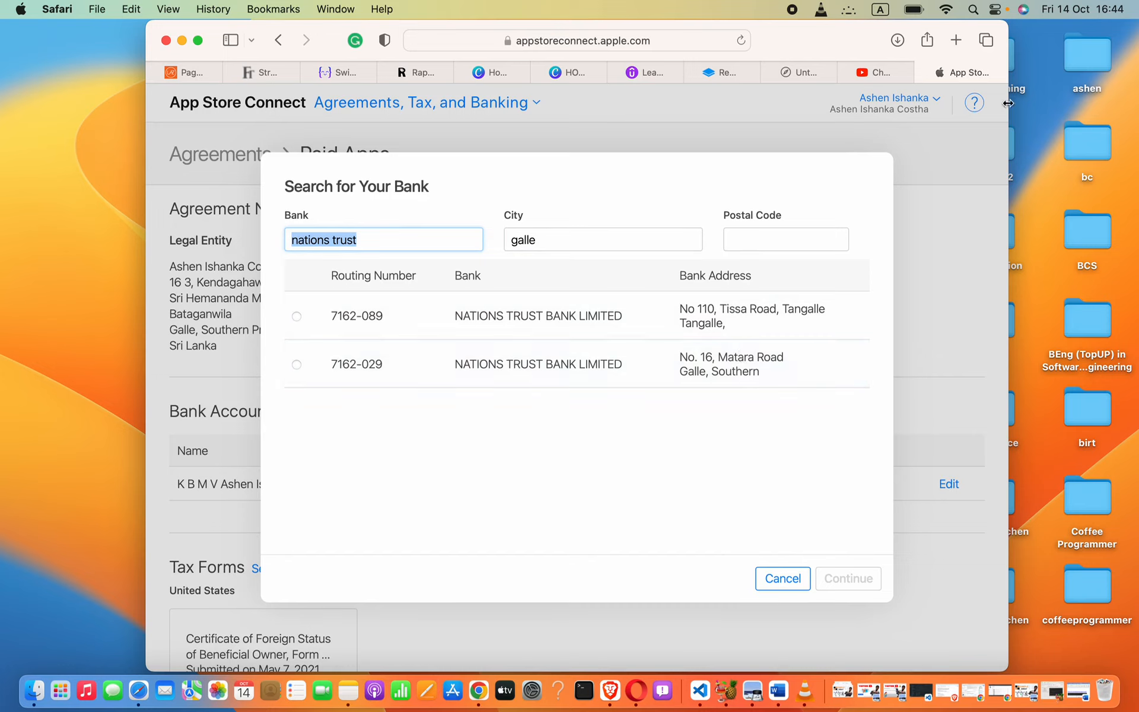
left_click(956, 40)
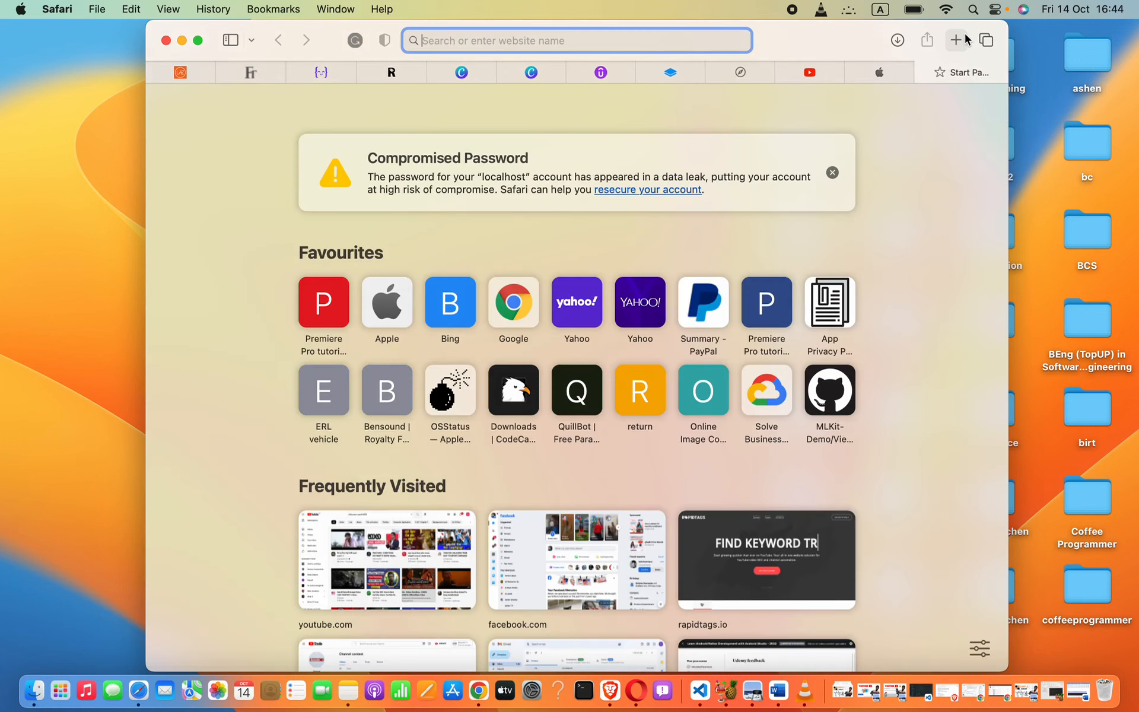
type("yourbank ")
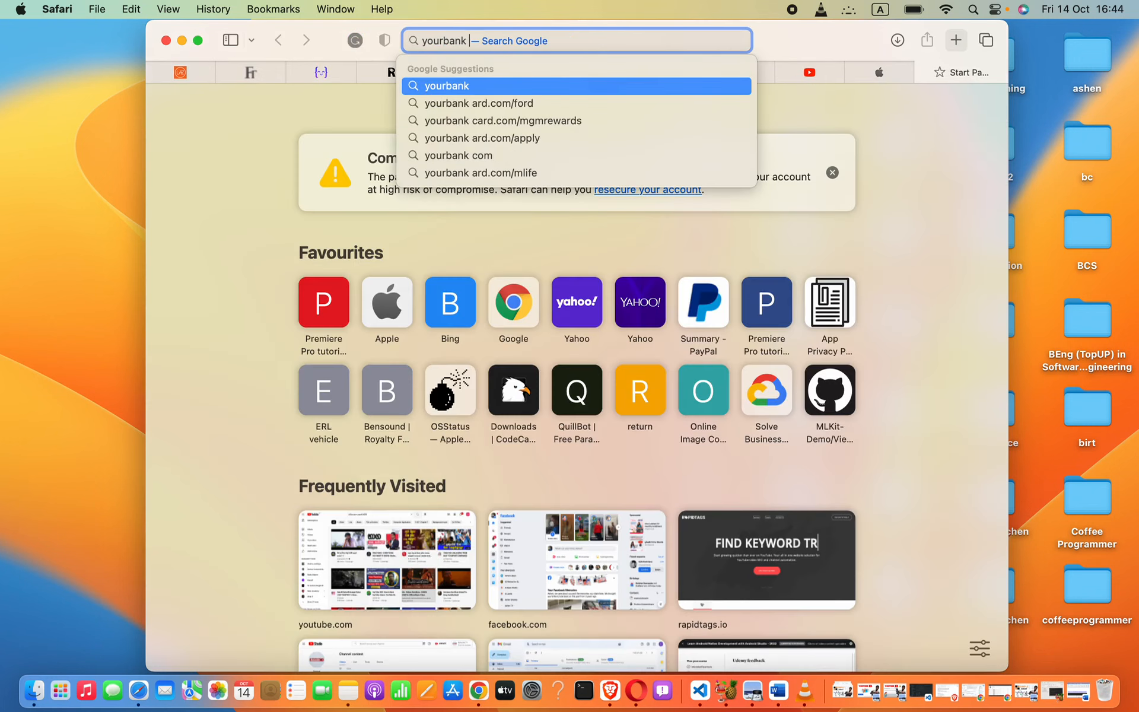
type("cit")
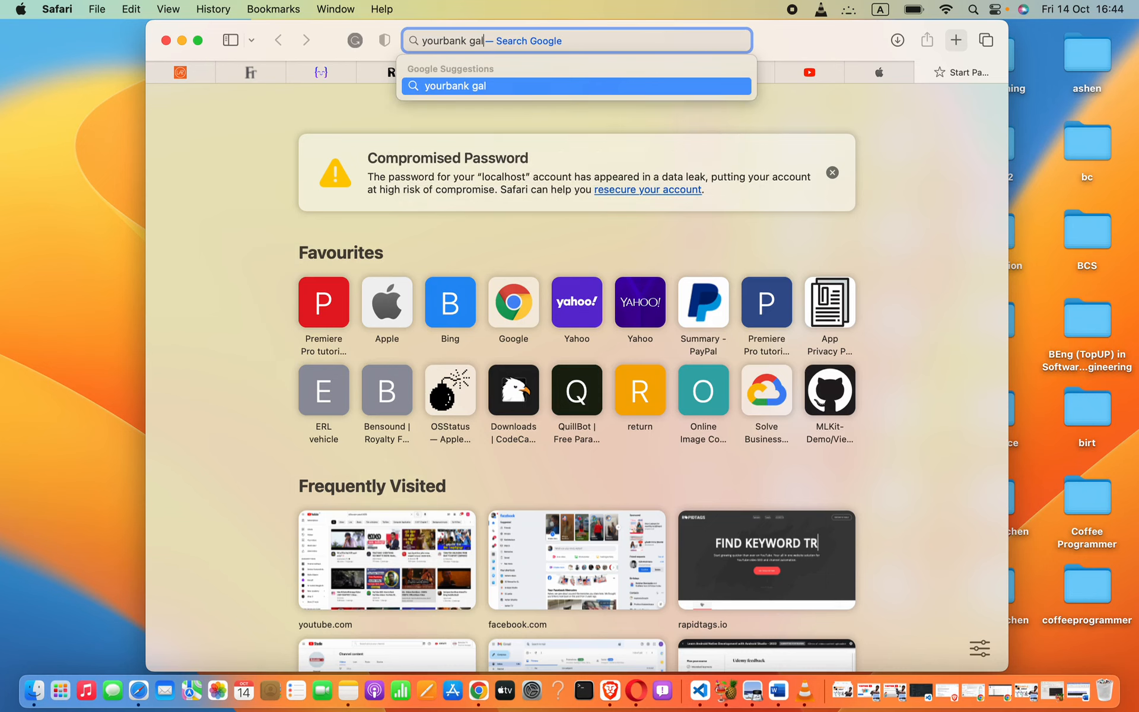
type("y address")
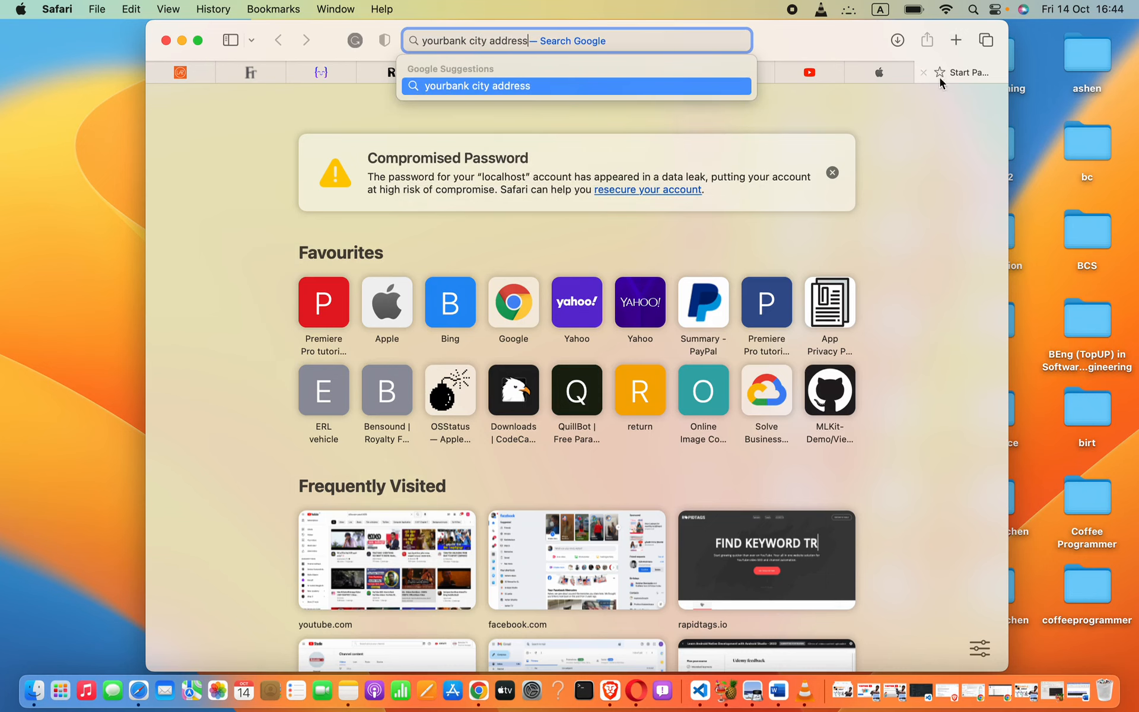
left_click(902, 76)
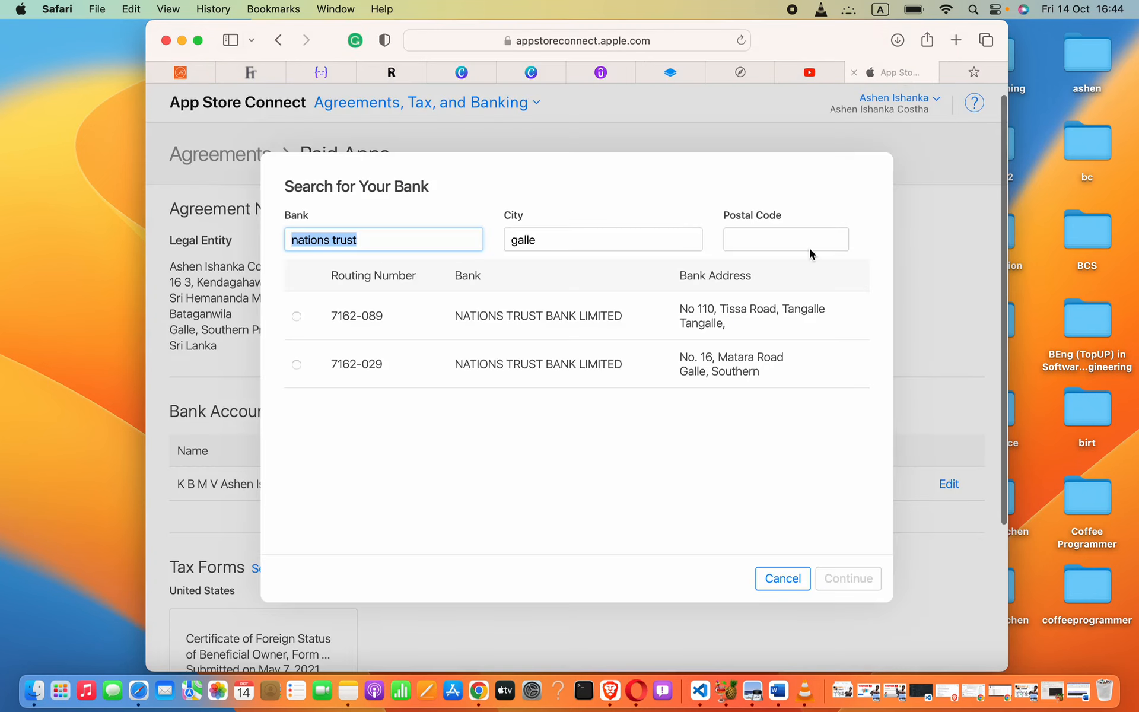
Fill the bank code with the Nations Trust Bank Galle branch 7162-029.
left_click(731, 374)
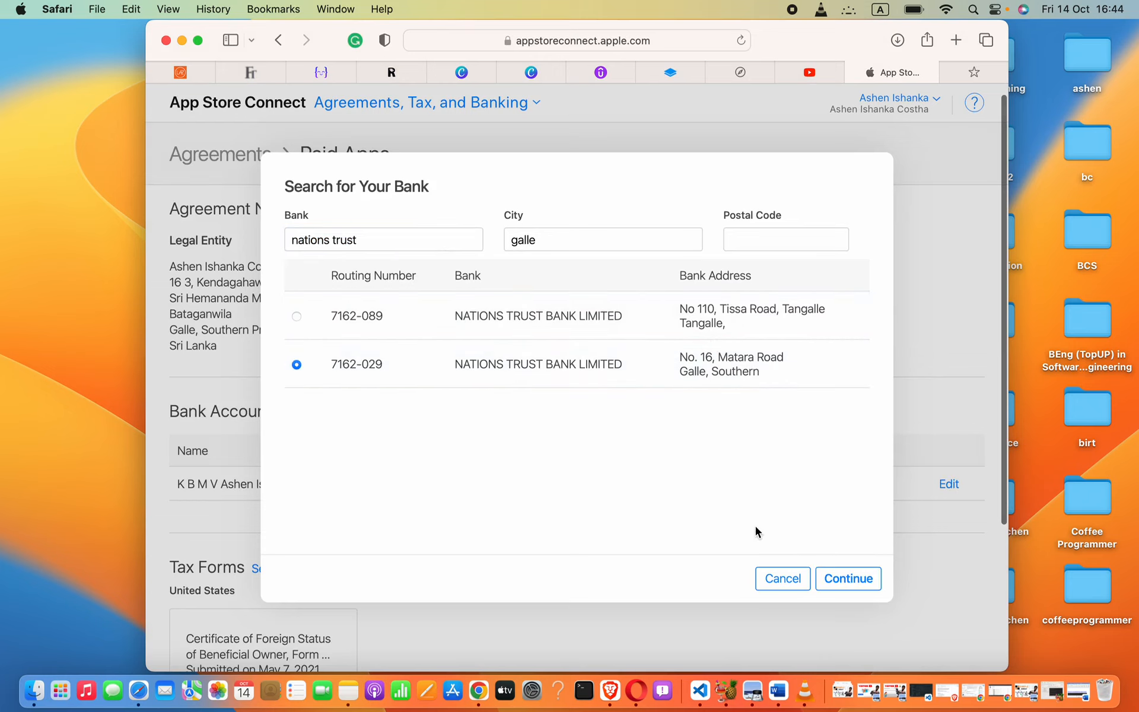
left_click(859, 584)
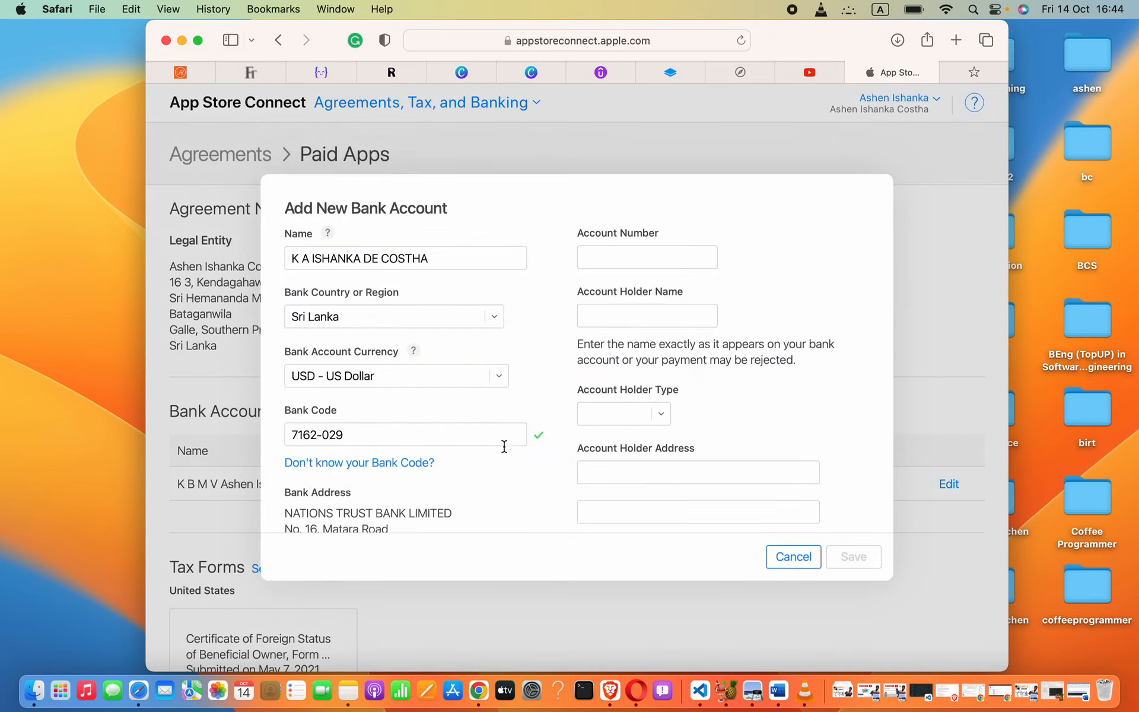
scroll(565, 509, "up", 2)
left_click(650, 269)
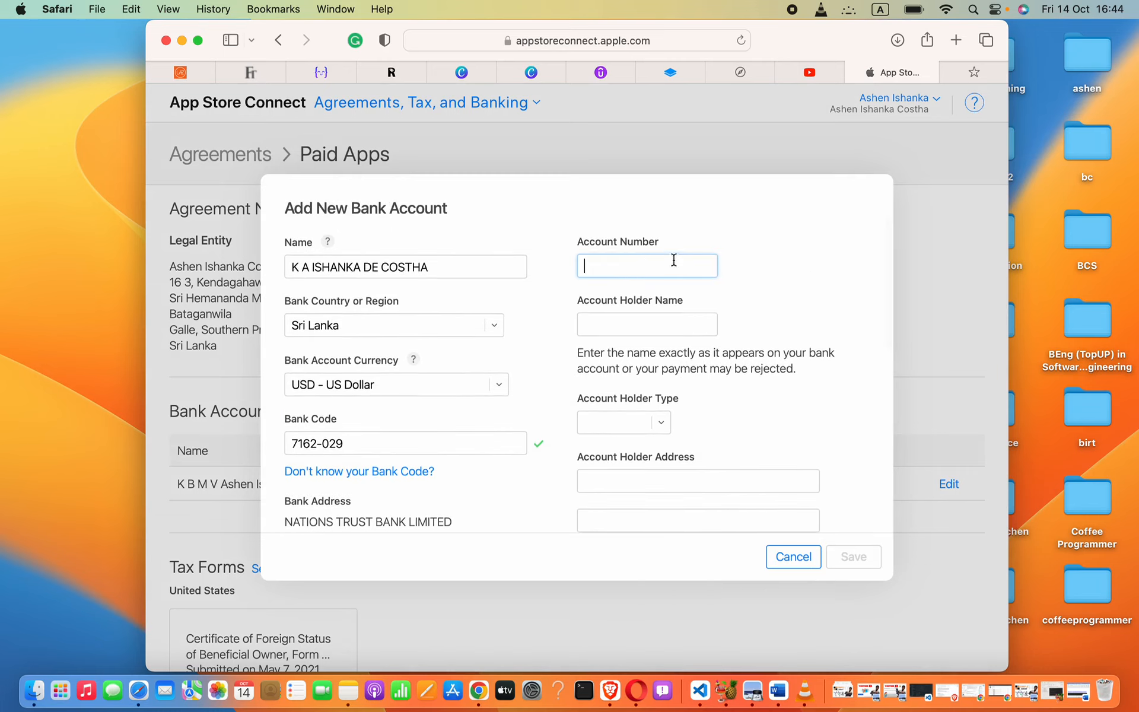
left_click(669, 319)
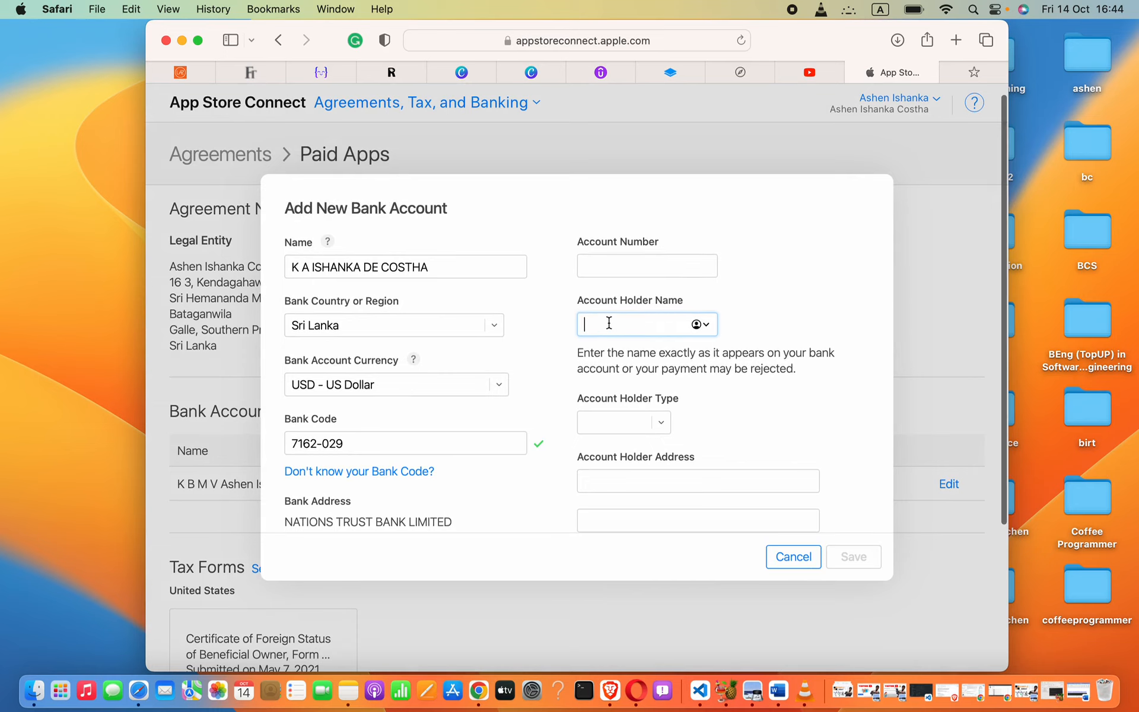
Select the account Name field's text, then return to the Account Holder Name field.
scroll(712, 362, "down", 2)
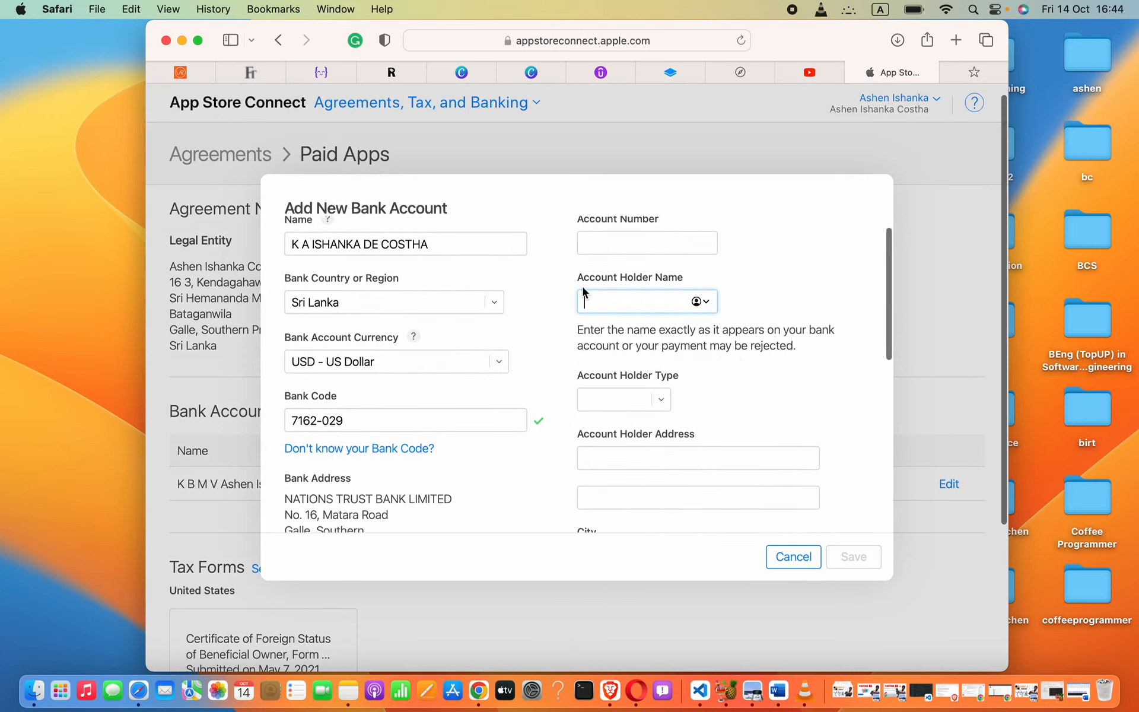
scroll(621, 292, "up", 2)
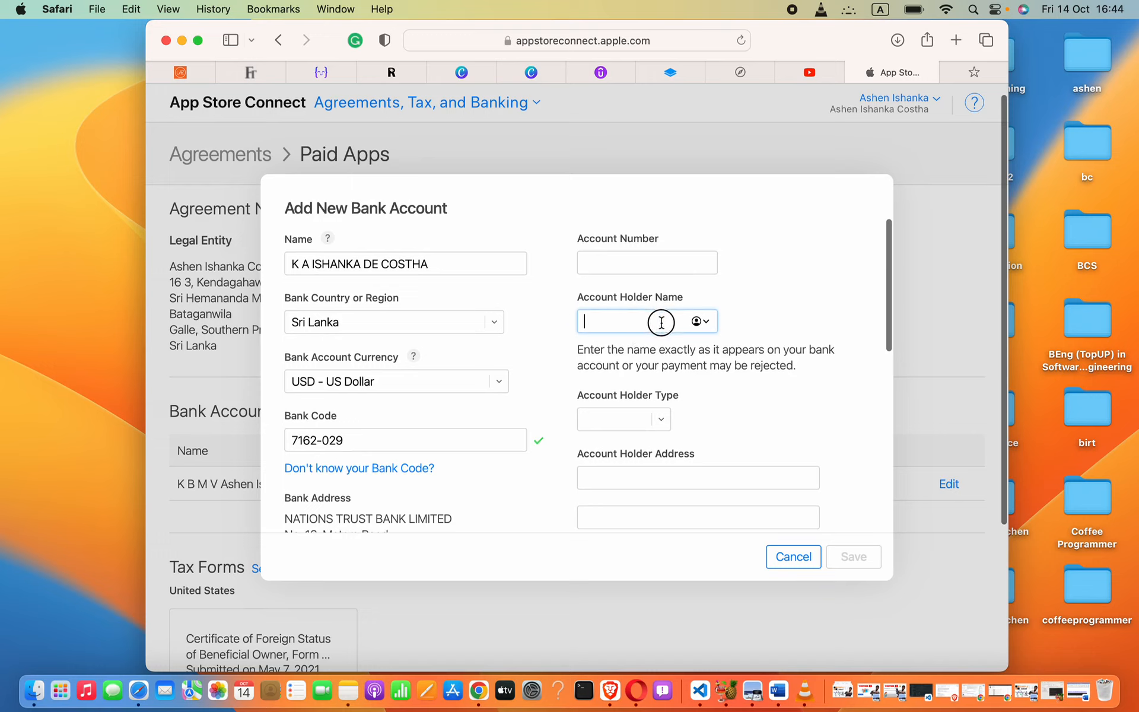
left_click(453, 251)
left_click_drag(305, 265, 491, 274)
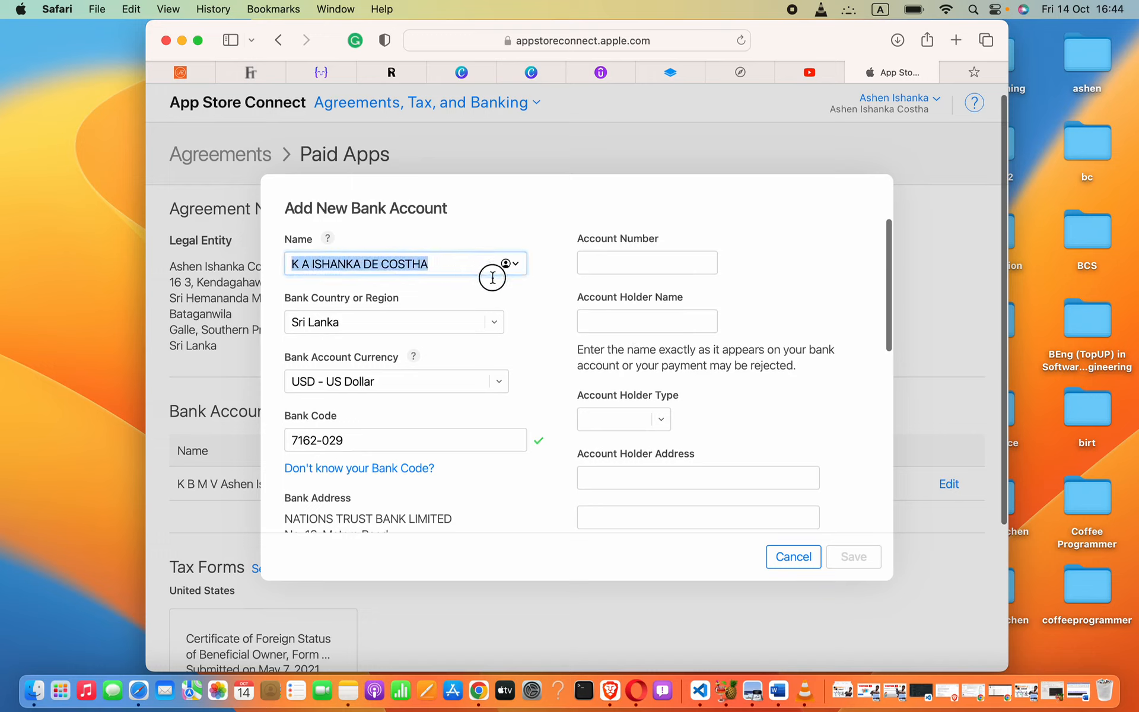
left_click(597, 322)
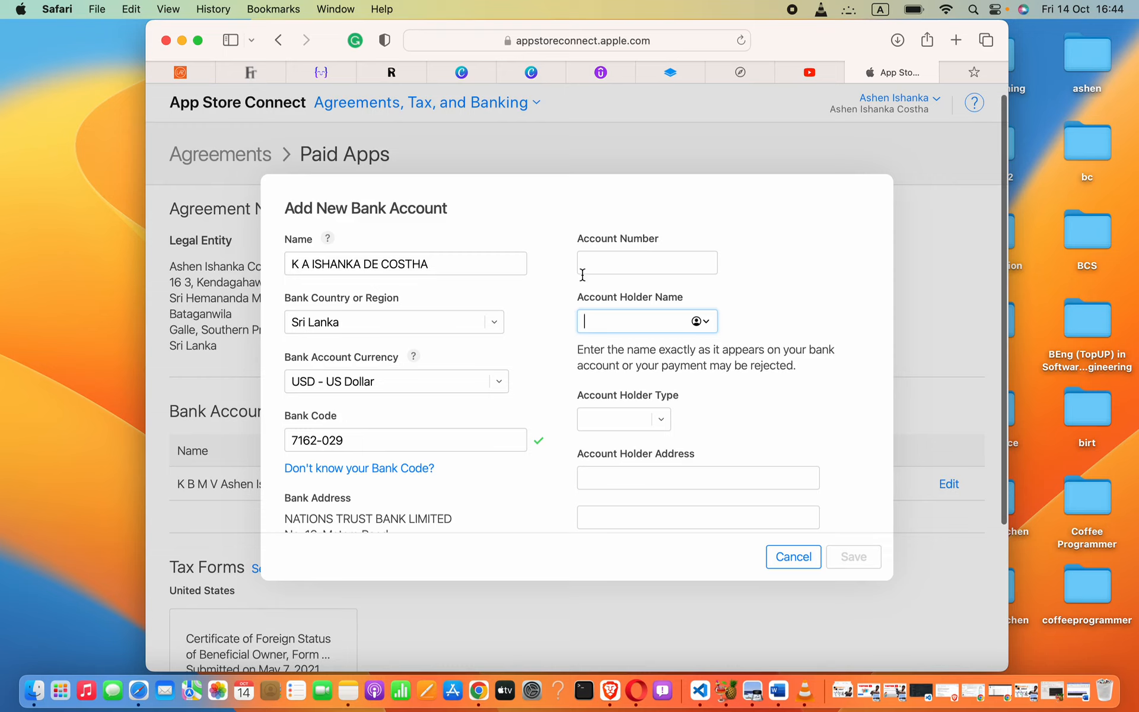
left_click(436, 261)
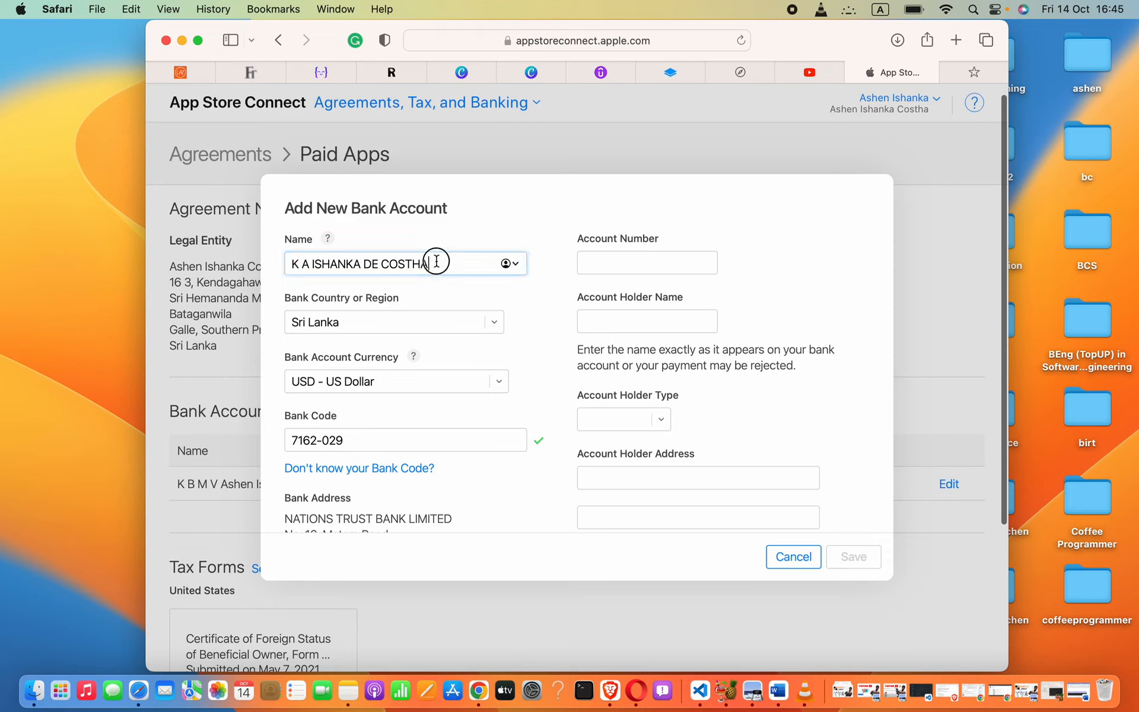
triple_click(394, 262)
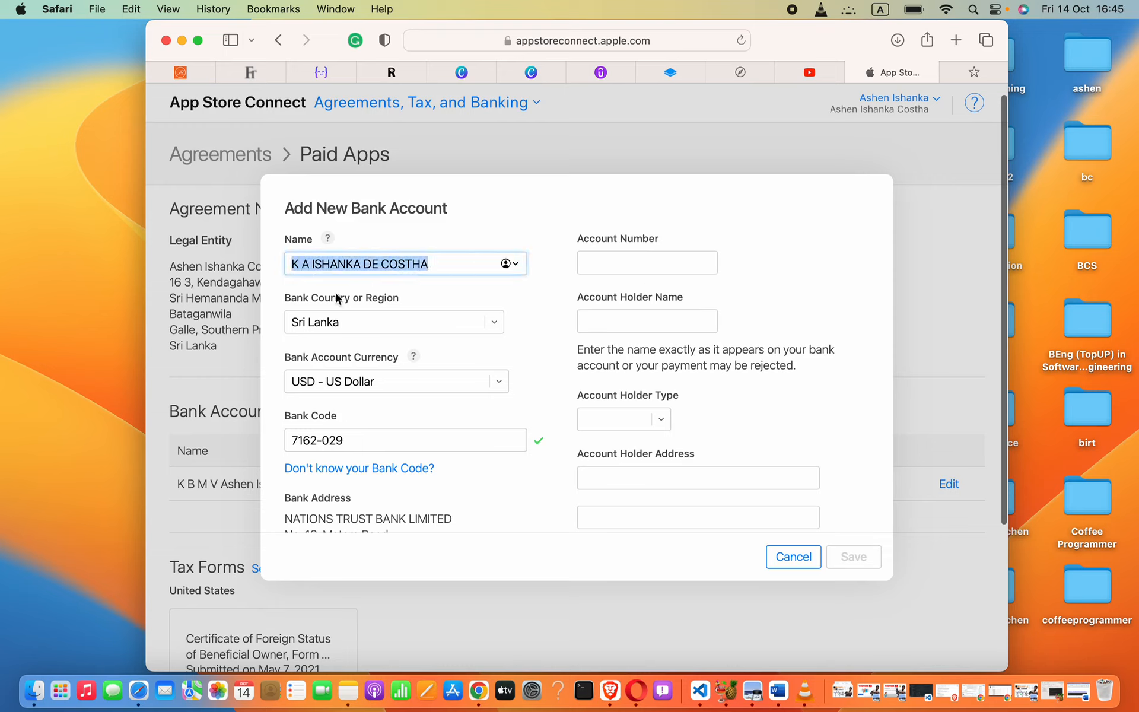
left_click(432, 270)
left_click_drag(450, 271, 203, 265)
left_click(677, 325)
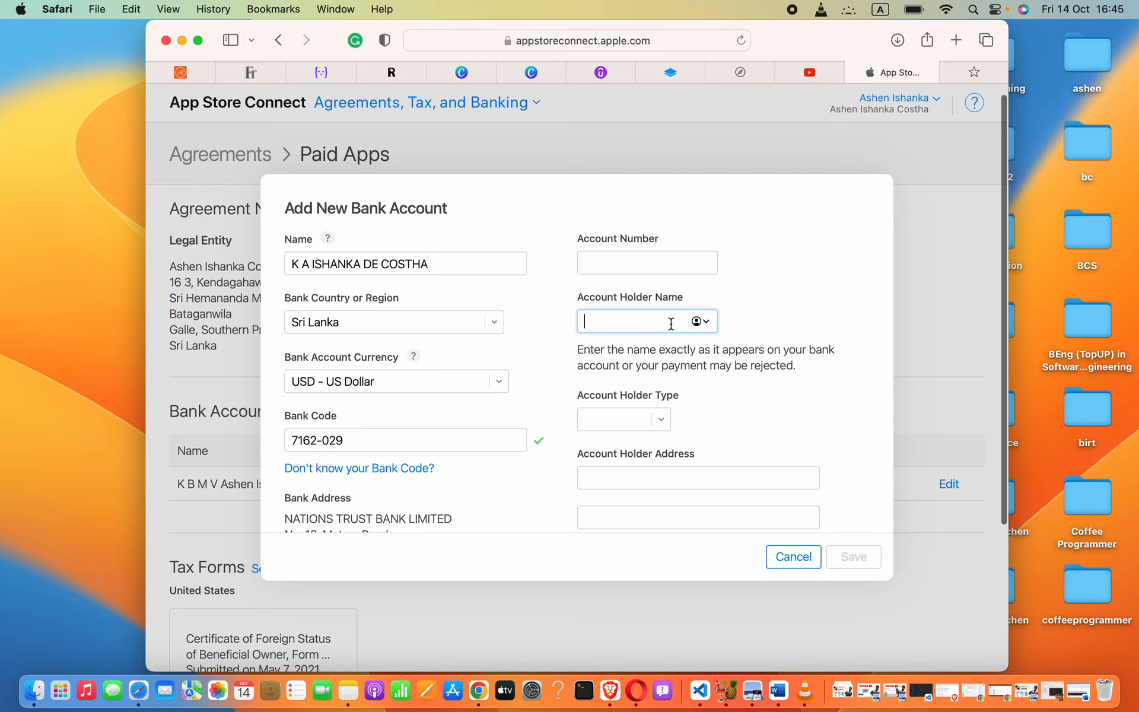
Set the account holder type to Individual.
scroll(650, 287, "down", 1)
left_click(637, 408)
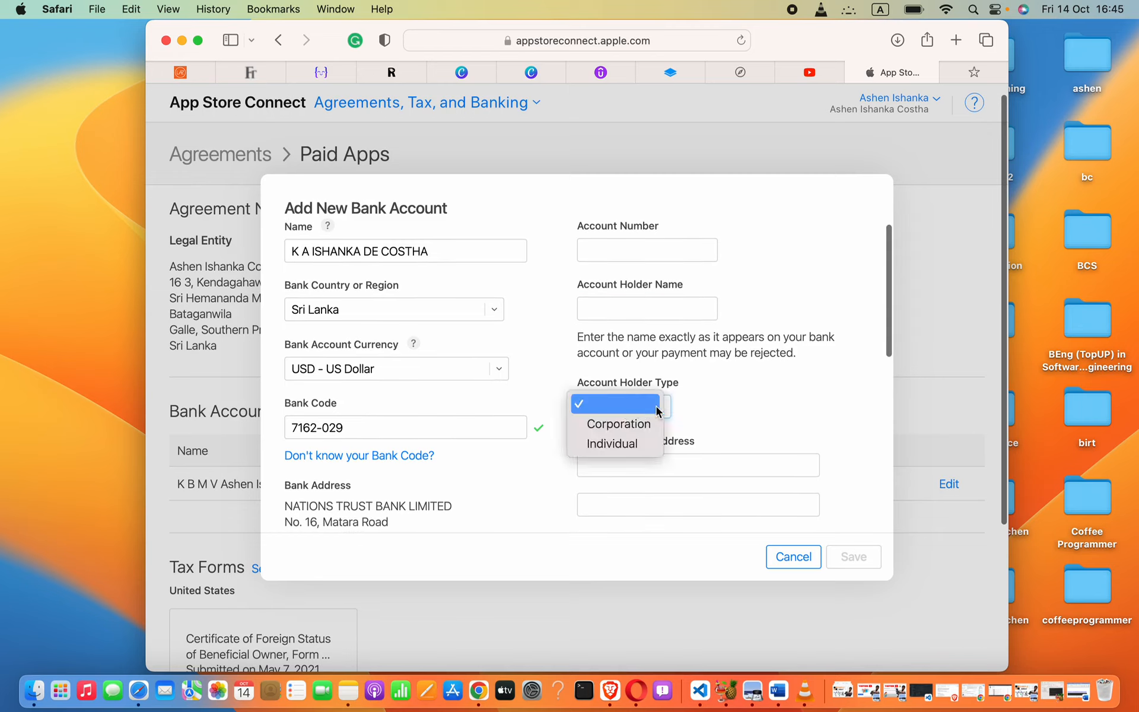
left_click(622, 443)
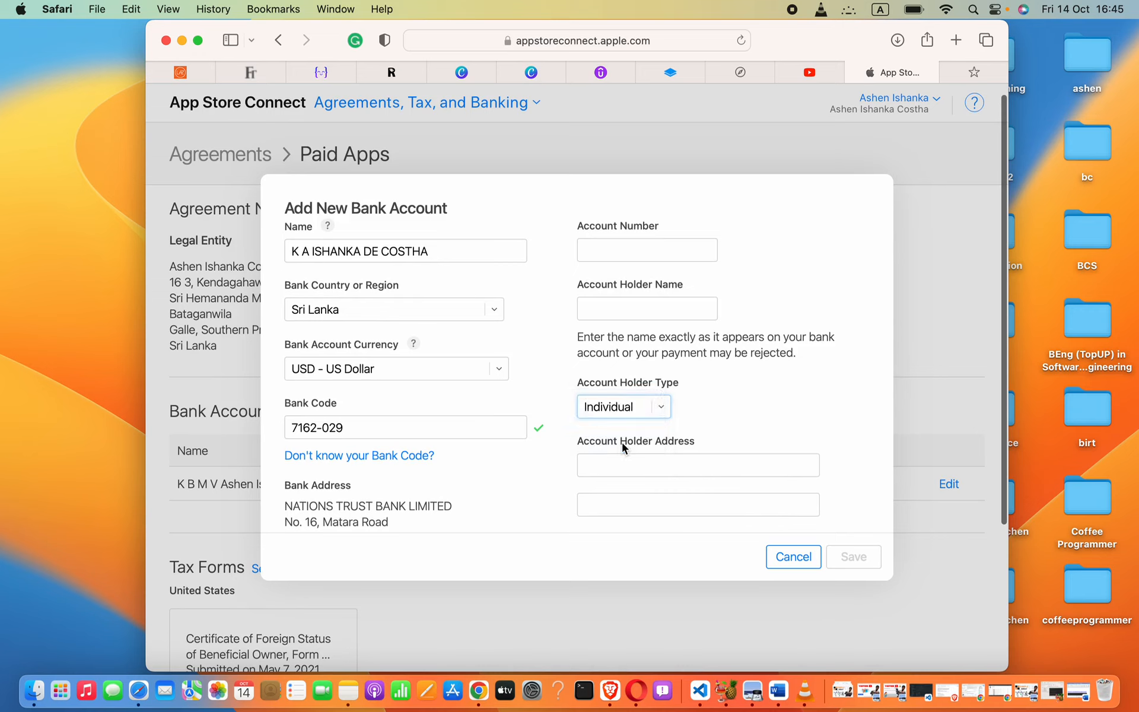
left_click(657, 465)
Choose Sri Lanka as the account holder's country or region.
scroll(656, 465, "down", 3)
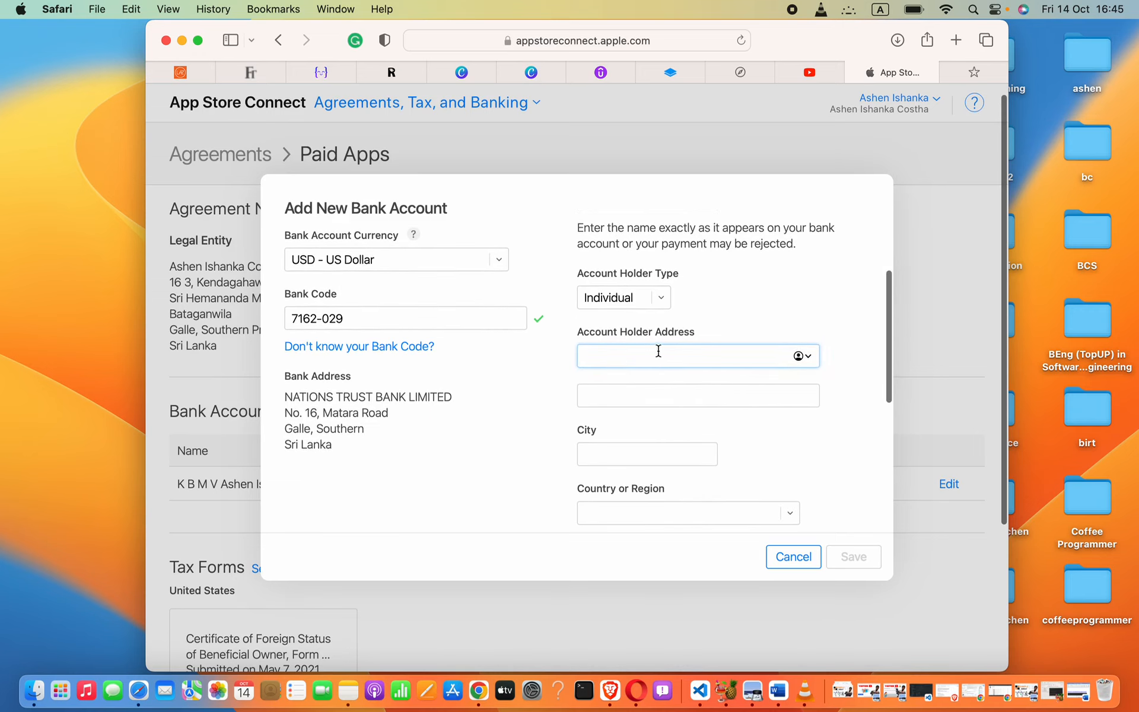
scroll(653, 403, "down", 3)
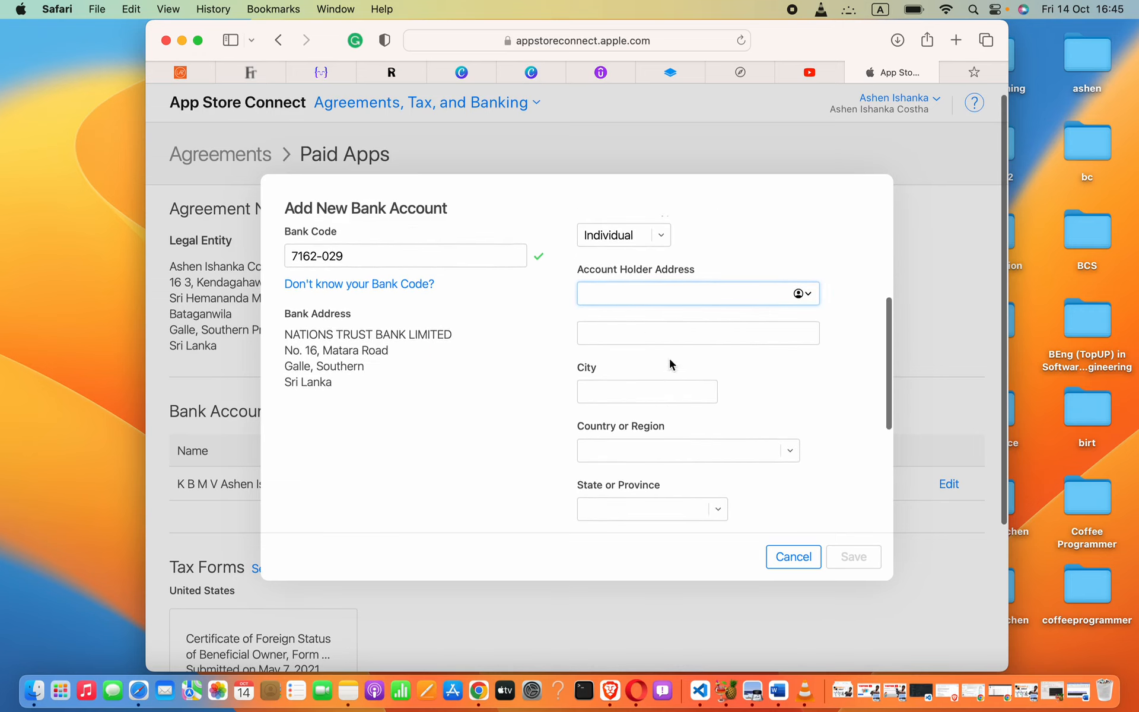
scroll(642, 412, "down", 1)
left_click(605, 356)
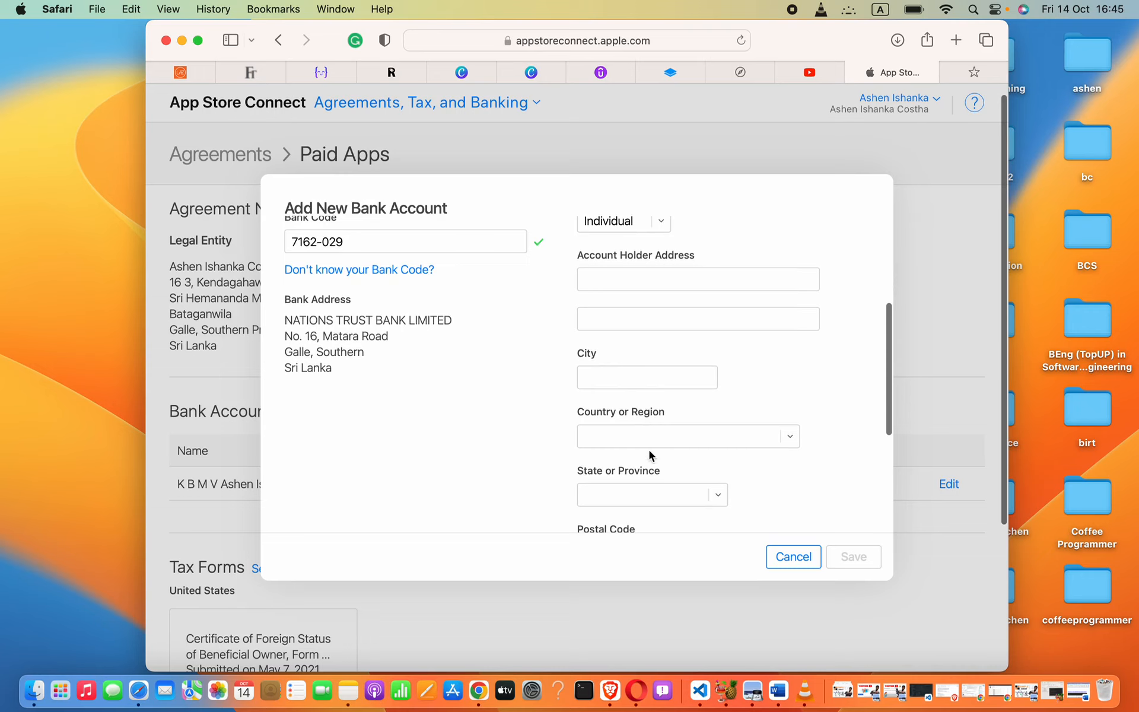
left_click(651, 442)
left_click(470, 462)
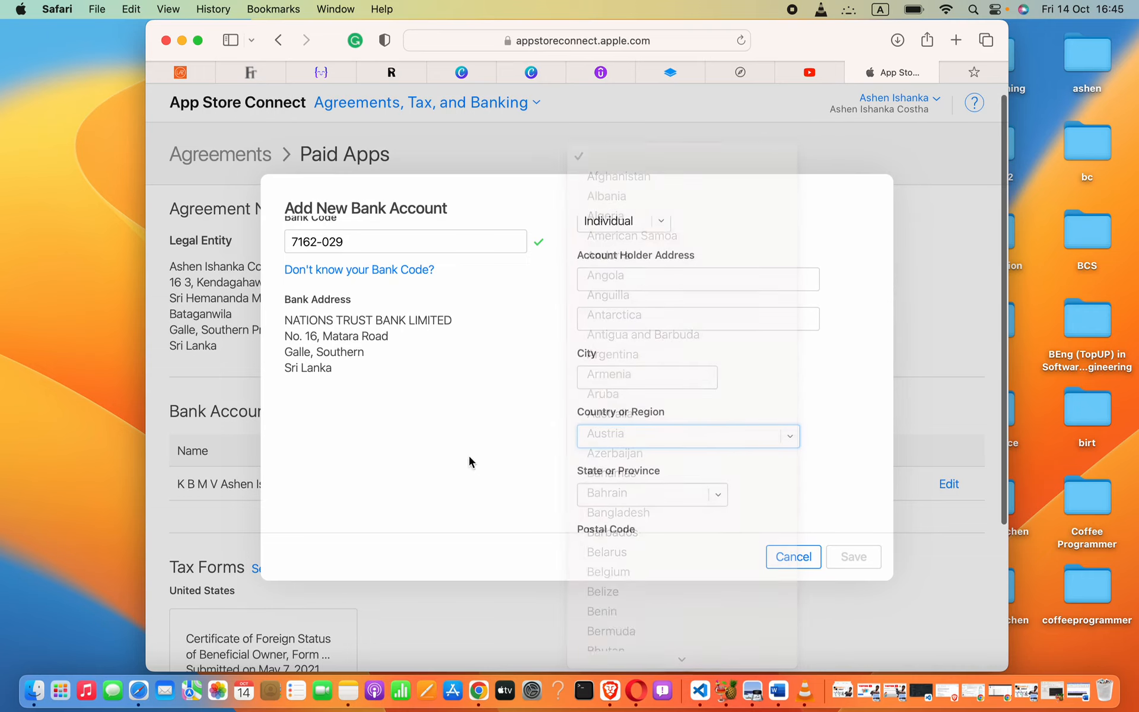
scroll(629, 403, "down", 2)
left_click(631, 386)
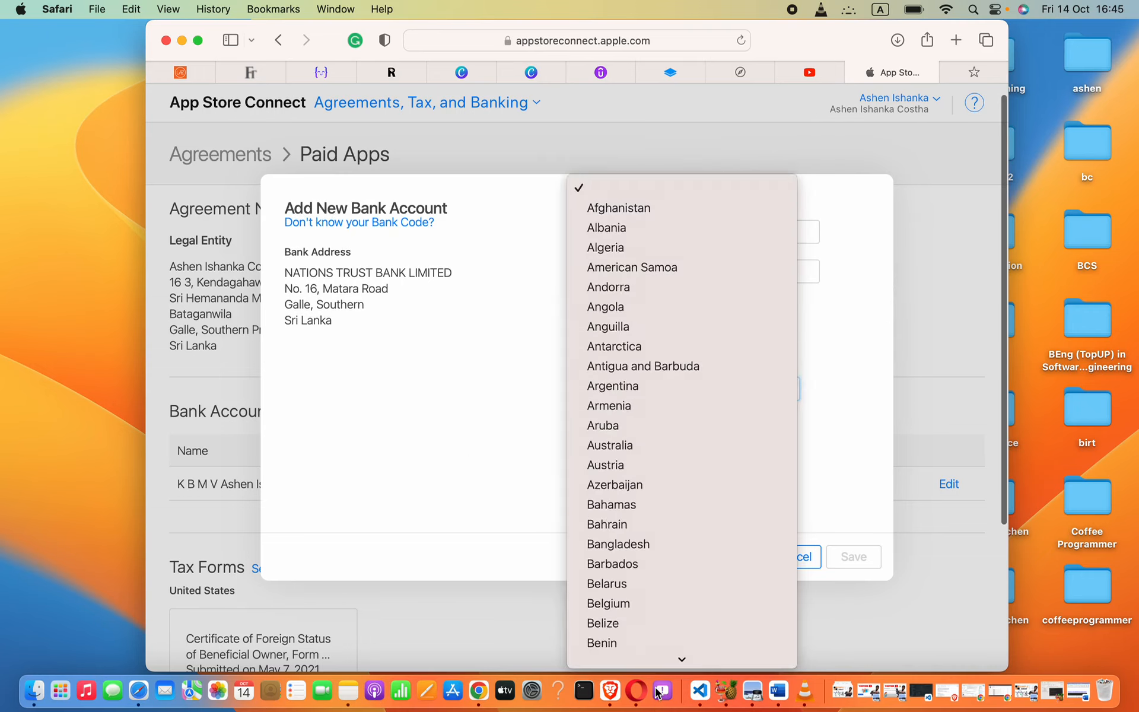
mouse_move(659, 675)
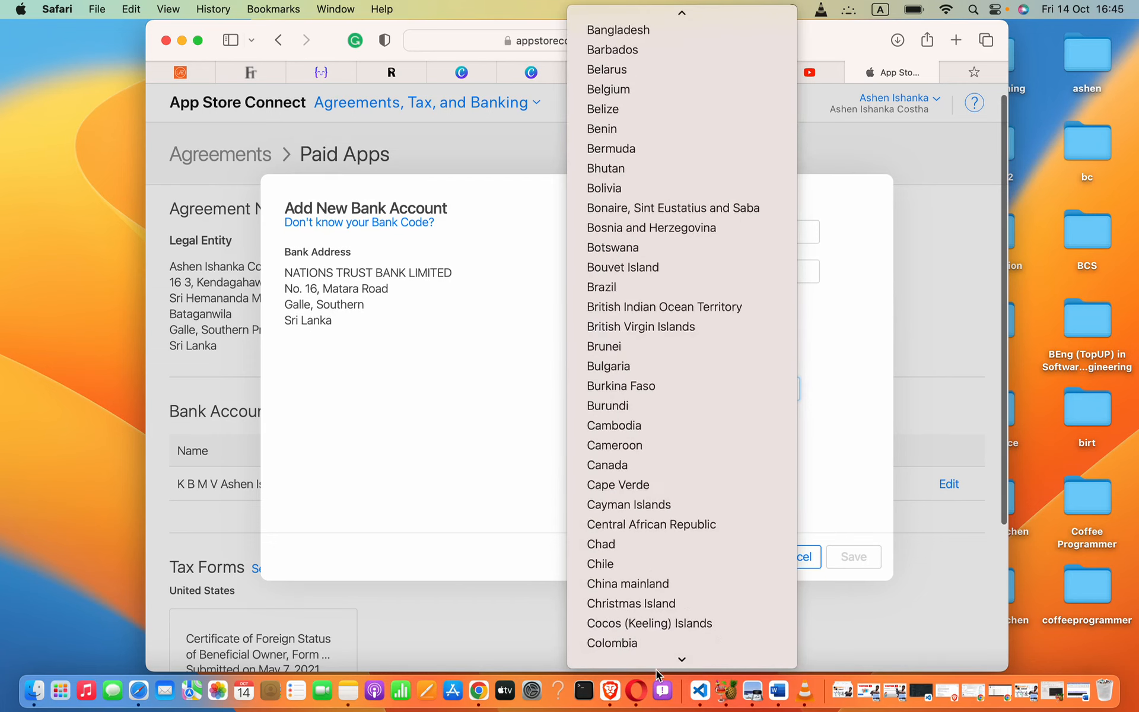
scroll(661, 570, "down", 15)
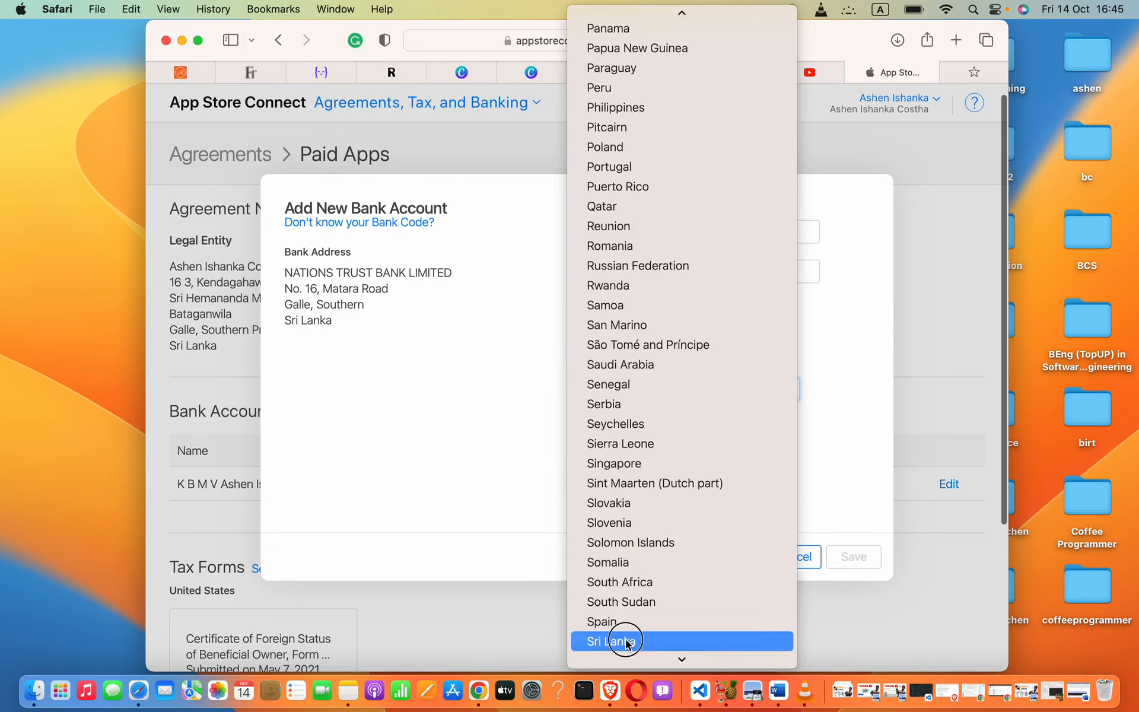
left_click(628, 642)
Leave the State field empty and move on to the Postal Code field.
scroll(649, 460, "down", 1)
left_click(628, 438)
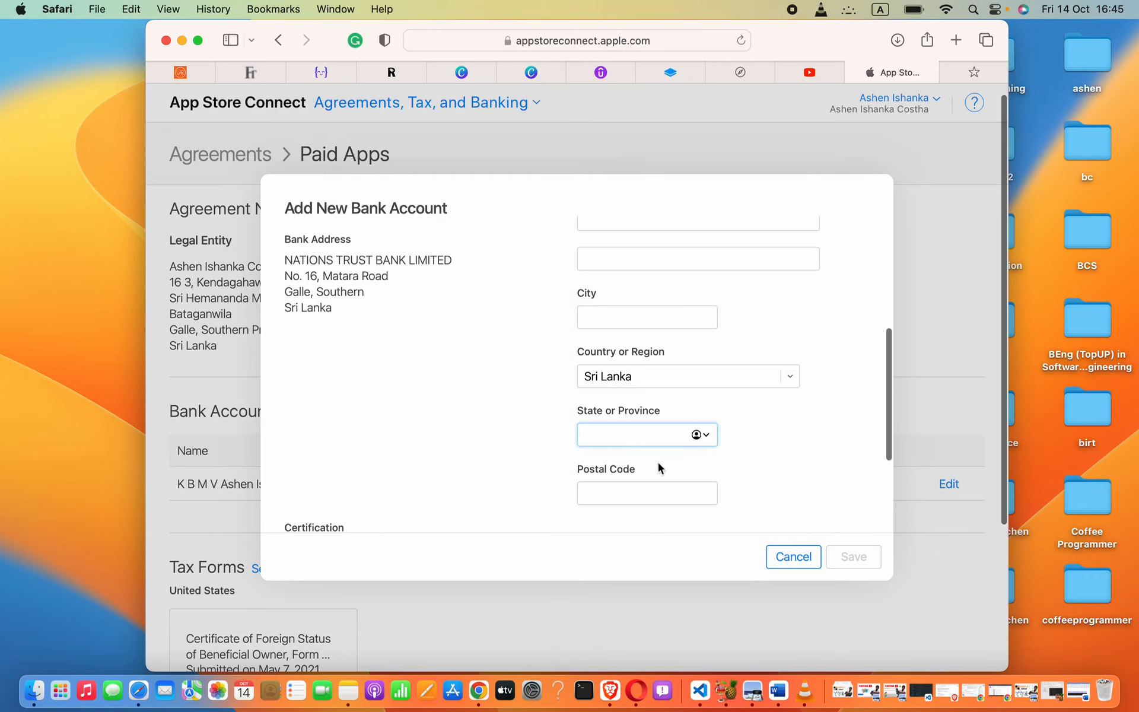
type("s")
key("BackSpace")
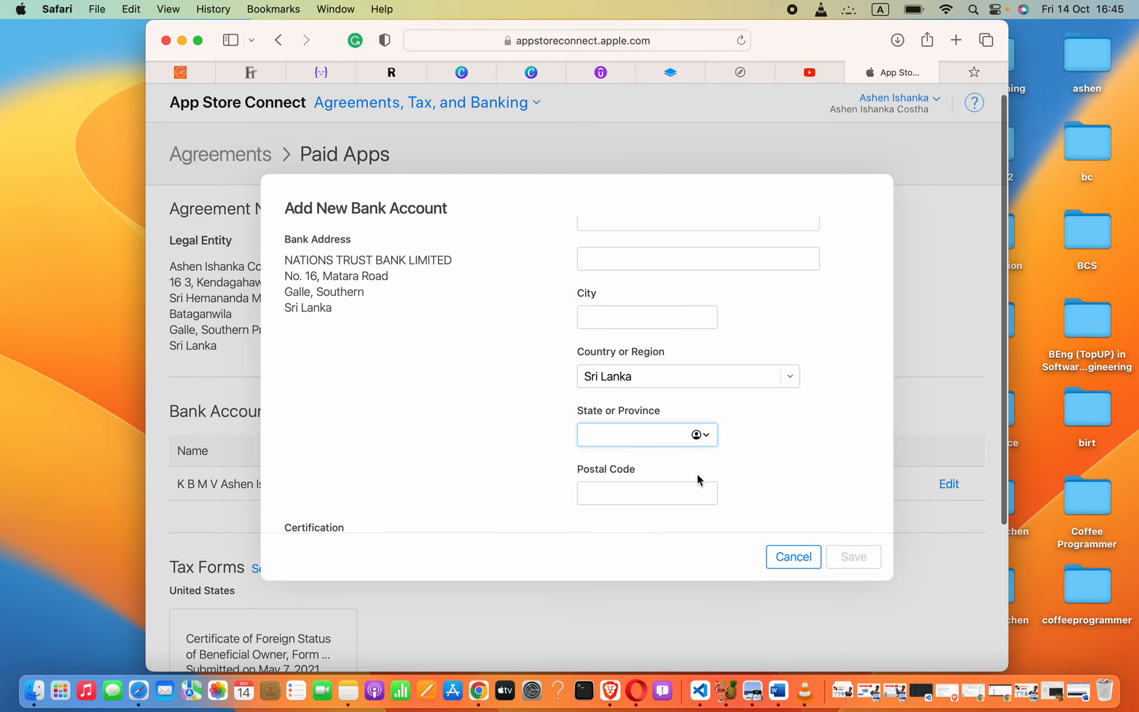
left_click(677, 492)
Search 'WHAT IS MY POSTAL CODE' in a new browser tab and scan the results.
left_click(956, 40)
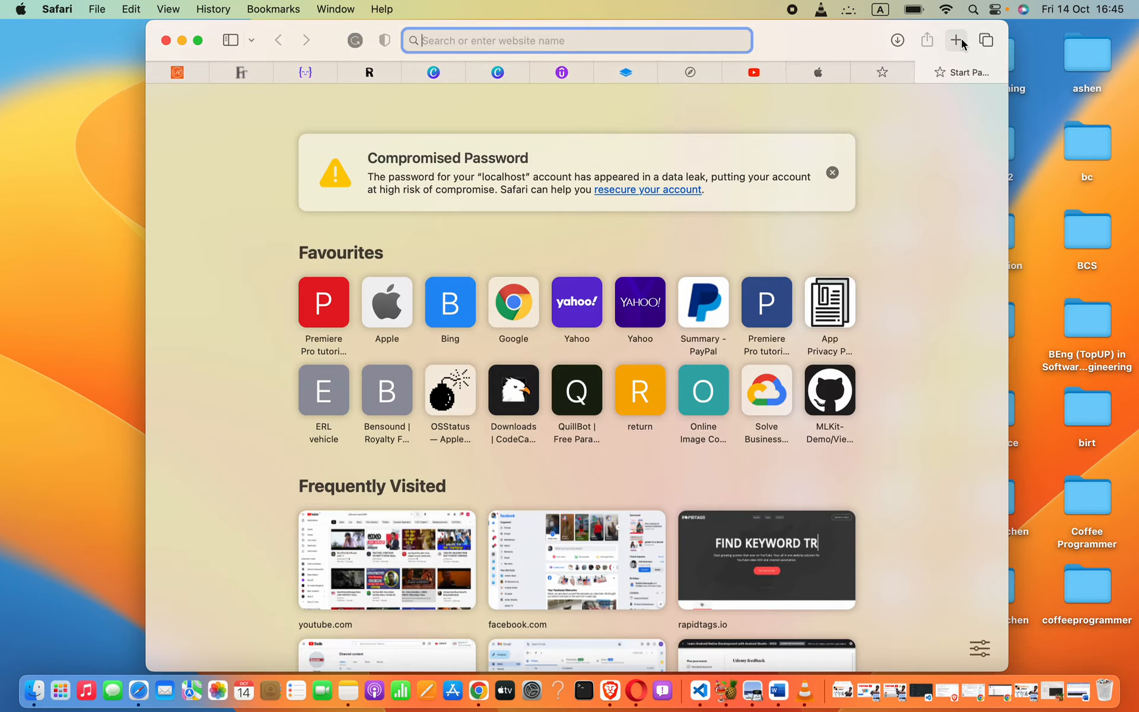
type("WHAT IS P")
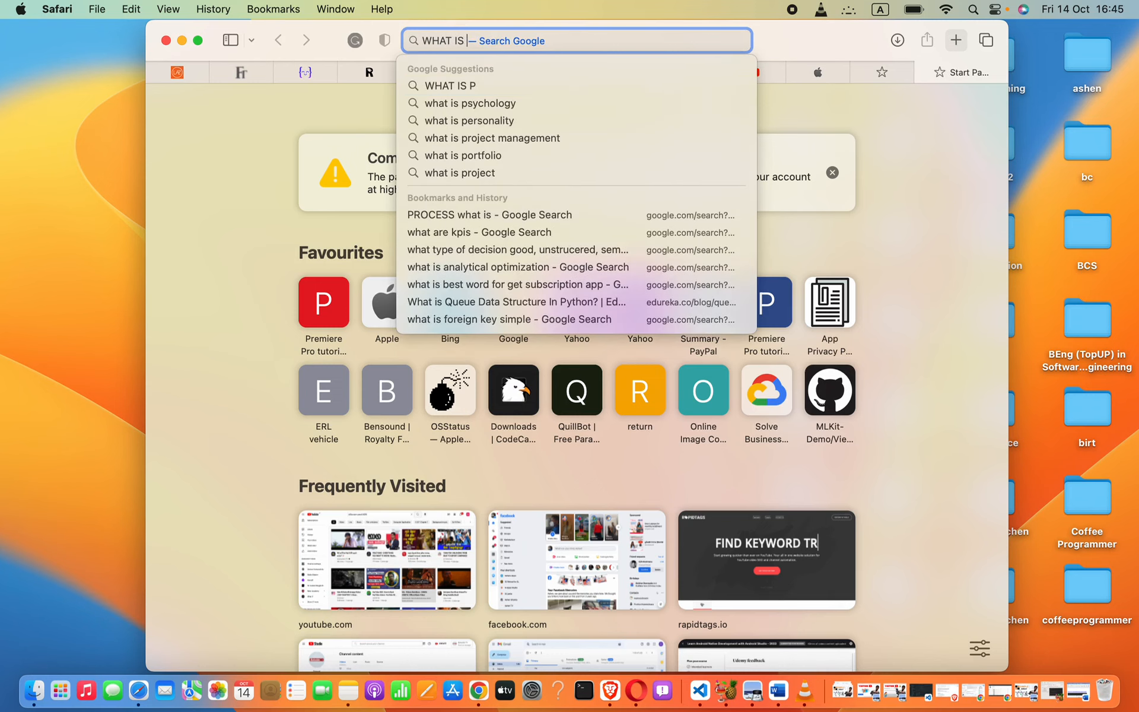
key("BackSpace")
type("MY POSTAL CODE")
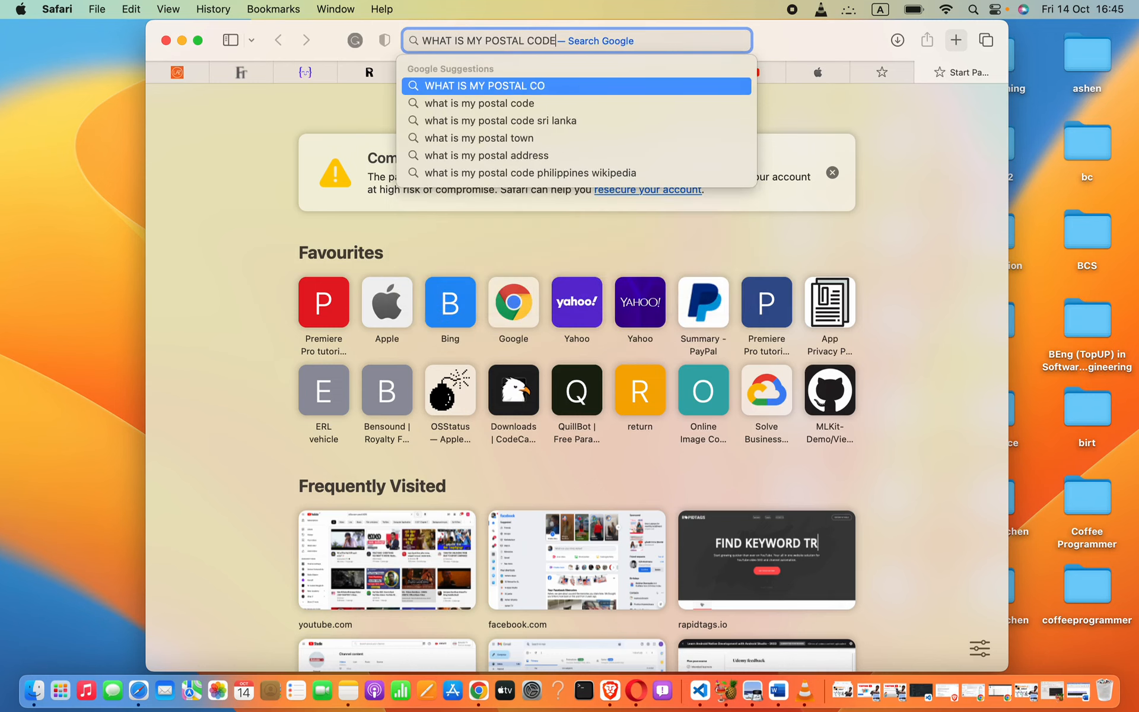
key("Return")
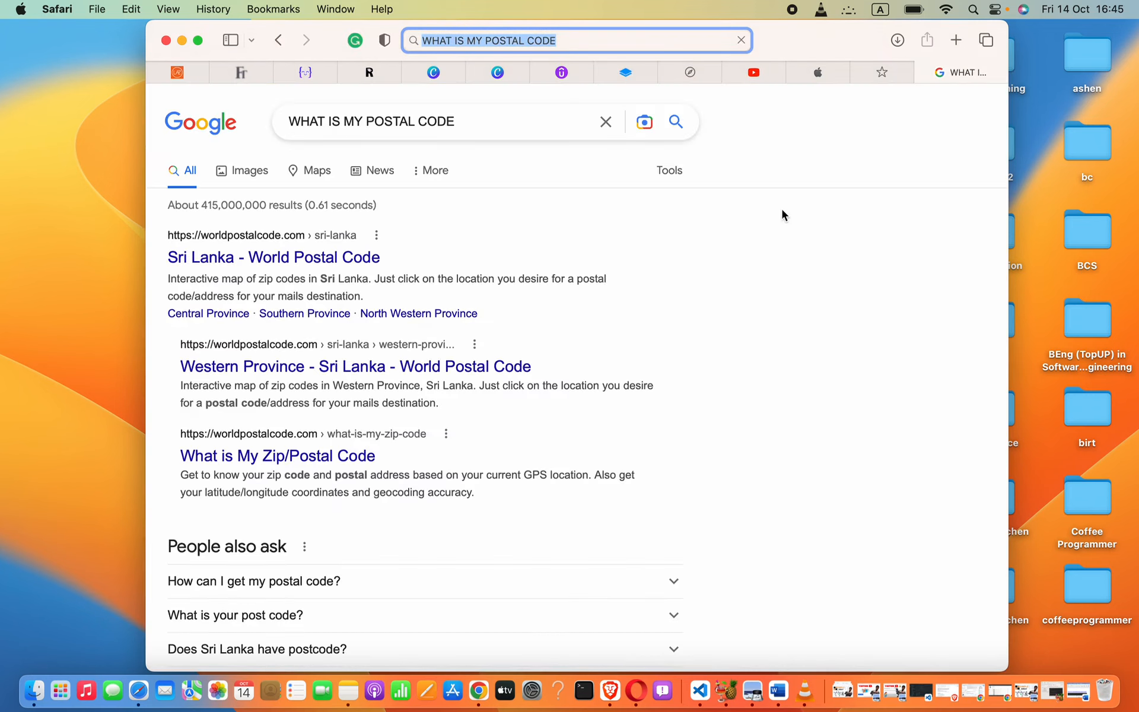
scroll(463, 305, "down", 10)
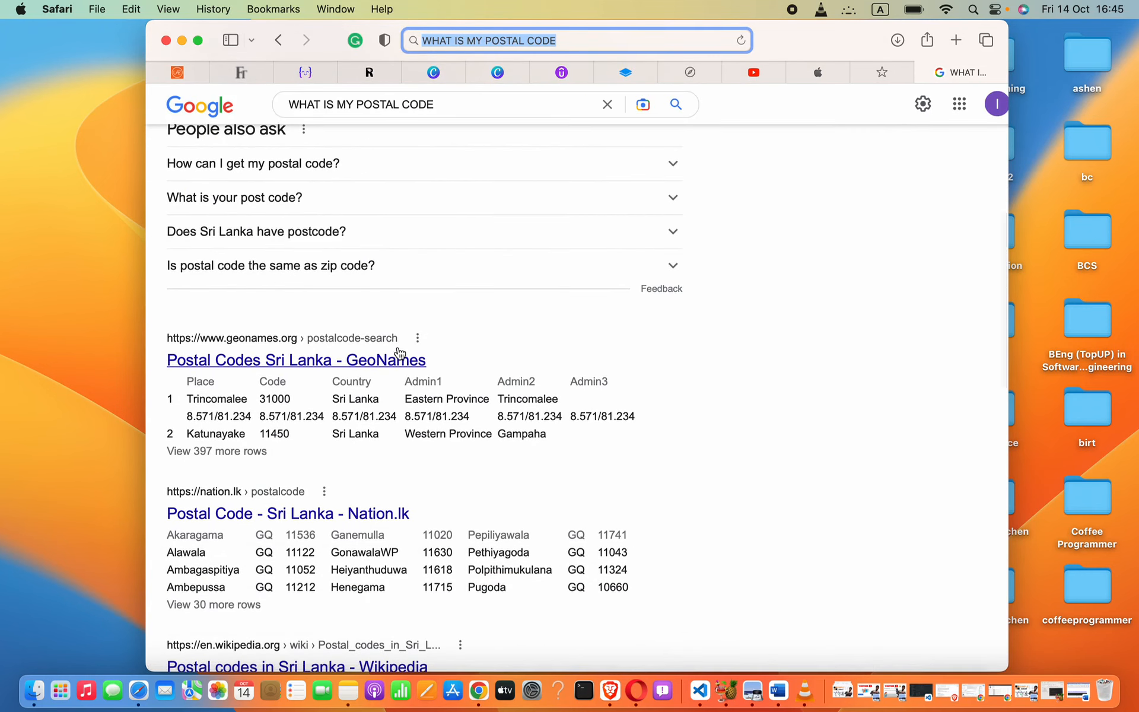
scroll(809, 109, "up", 10)
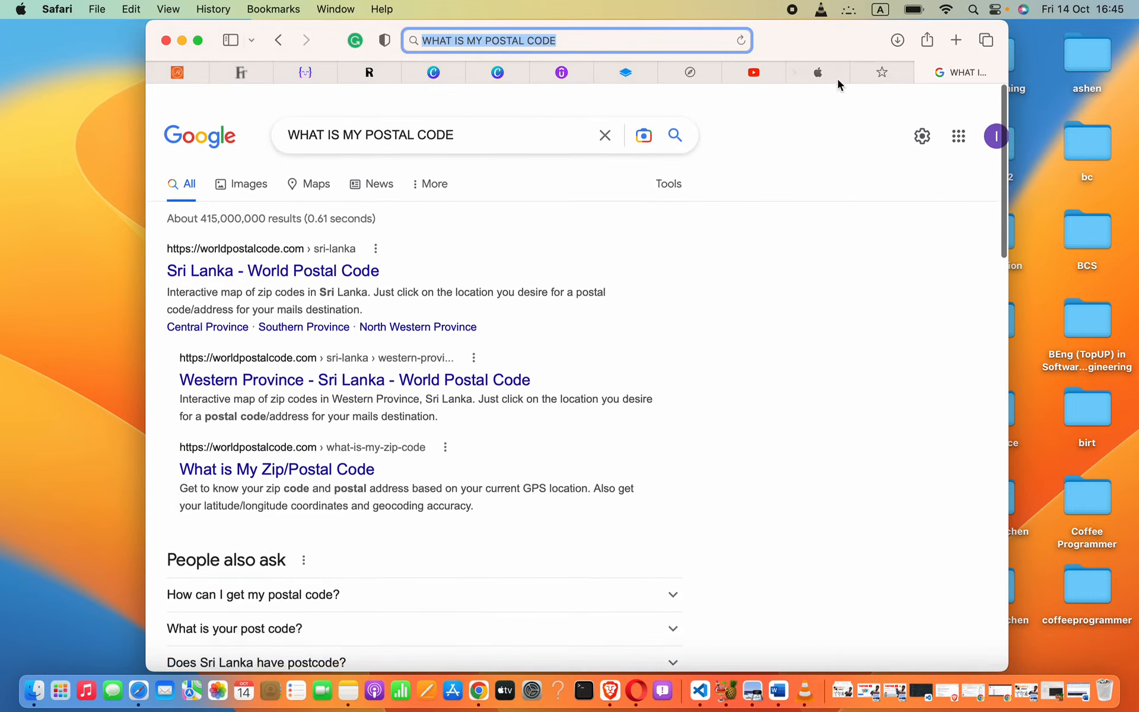
Back in App Store Connect, tick the certification checkbox, then cancel the unsaved bank account form.
left_click(838, 76)
scroll(664, 415, "down", 5)
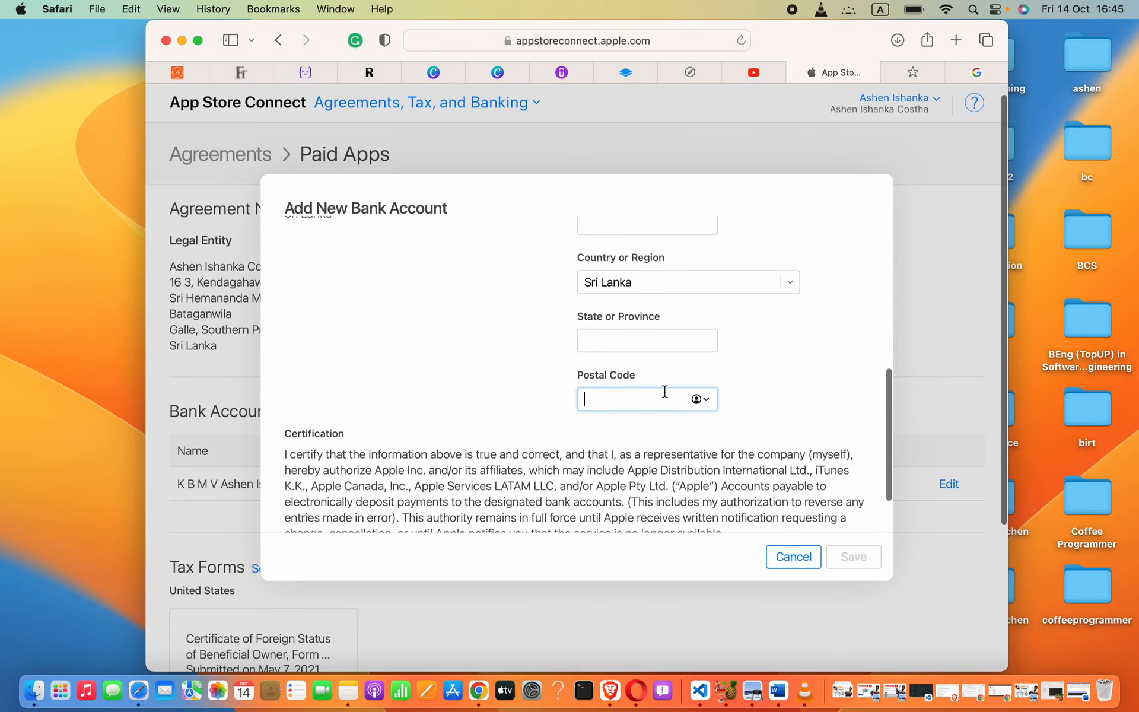
left_click(290, 494)
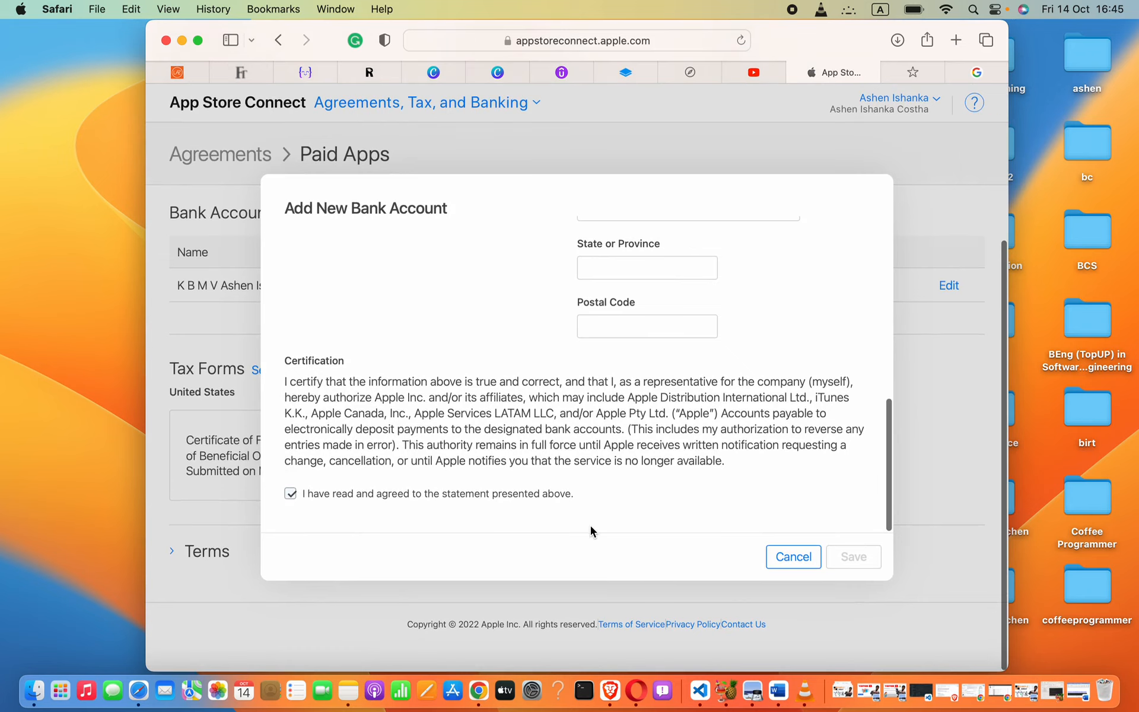
scroll(594, 496, "up", 10)
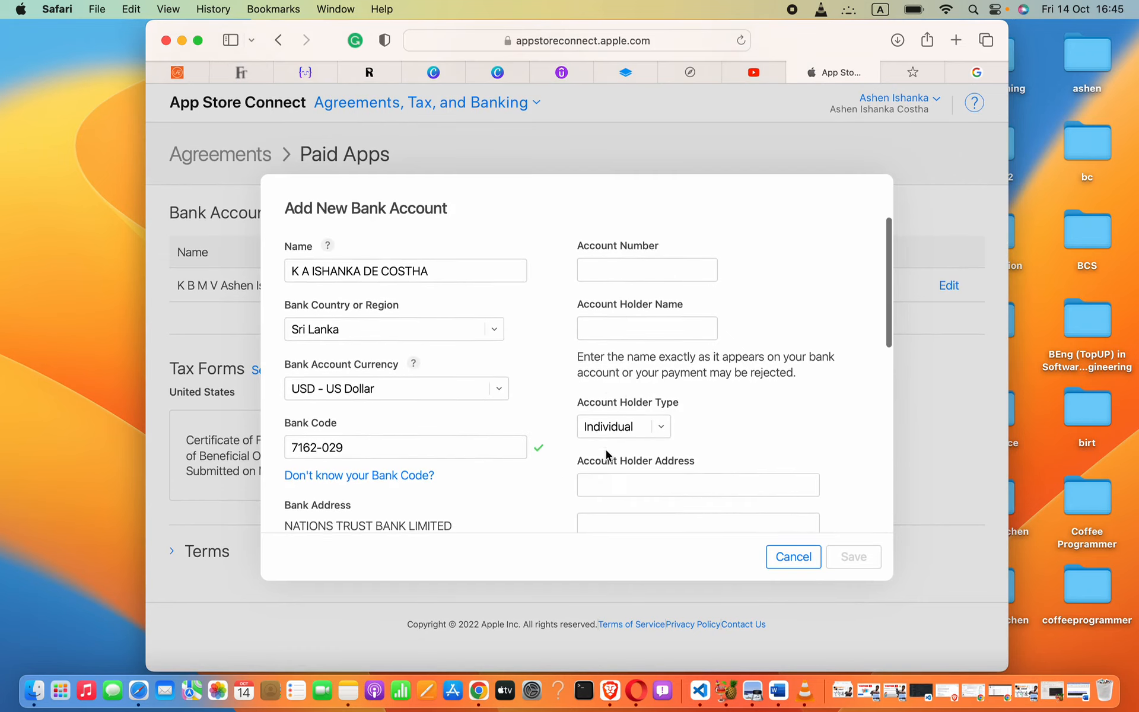
scroll(560, 466, "down", 4)
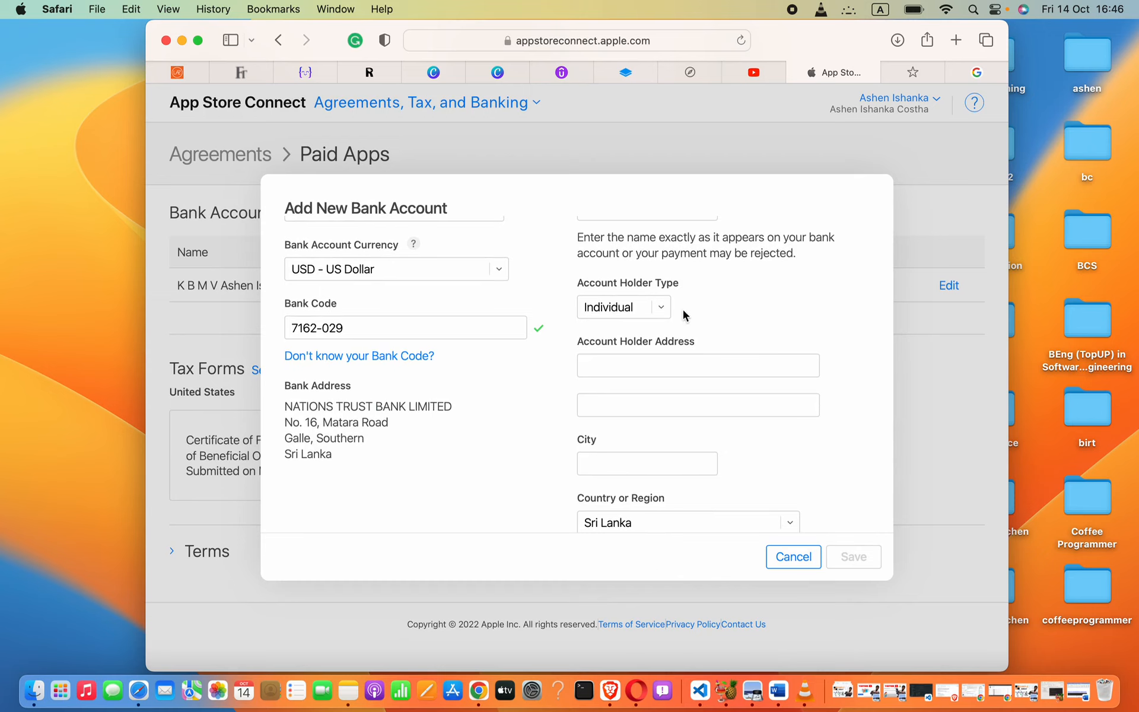
scroll(739, 391, "up", 3)
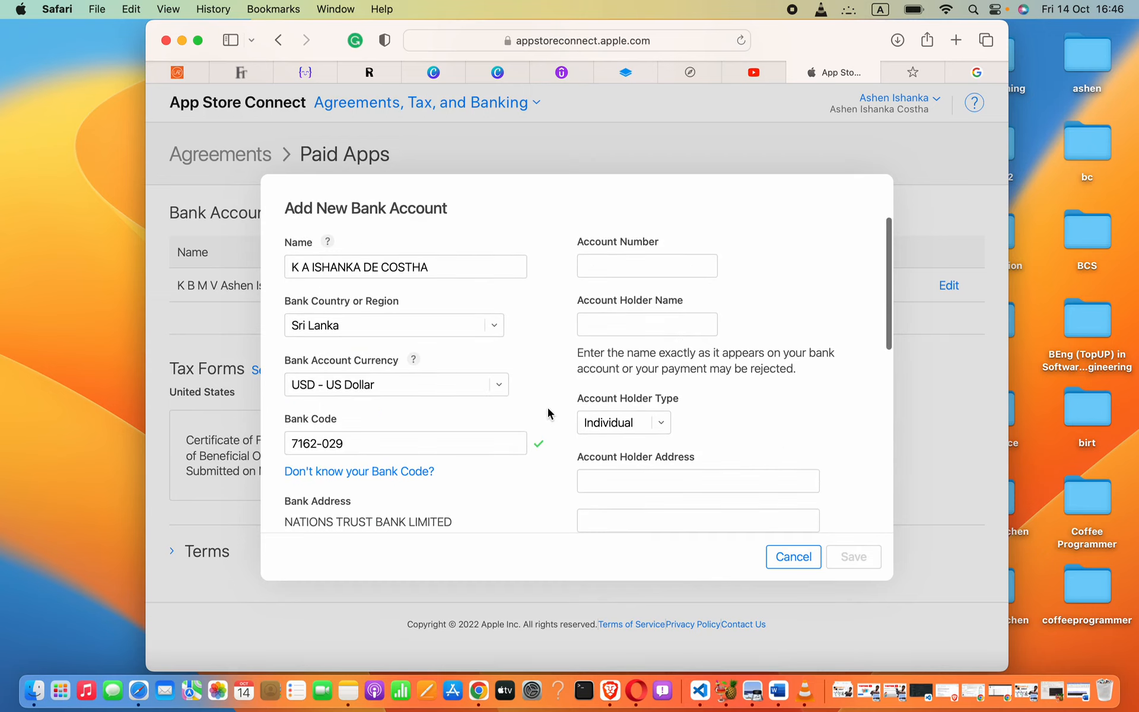
left_click(790, 557)
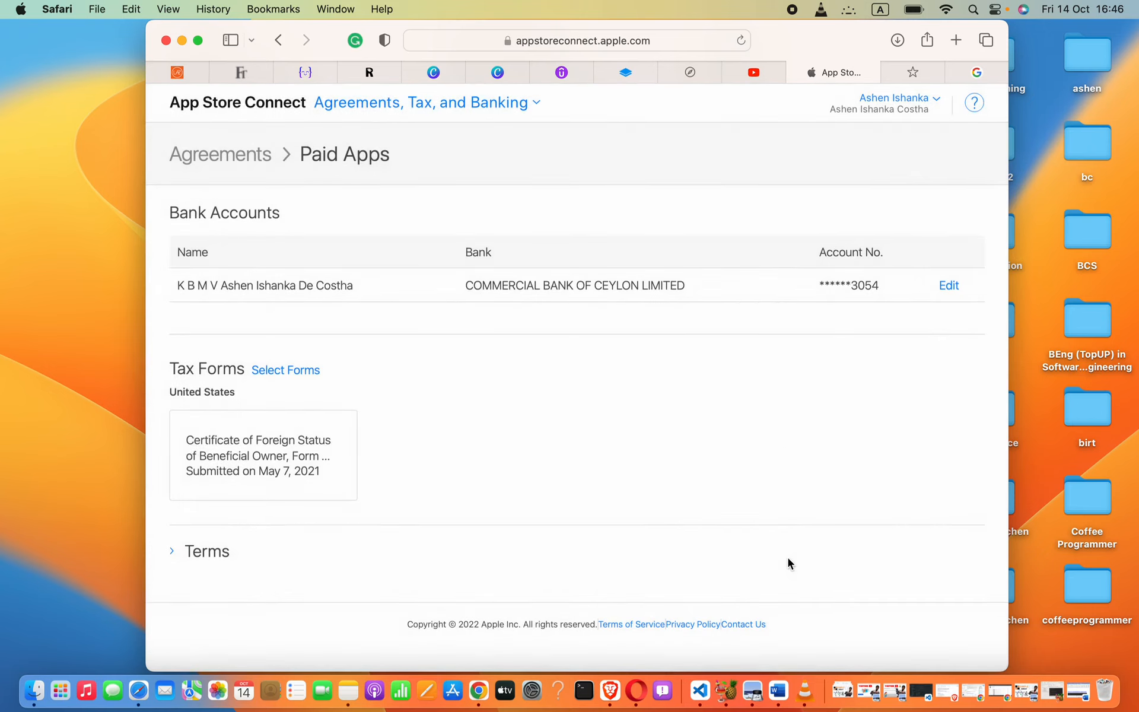
Look over the Banking tab, then return to the Agreements list showing Free and Paid Apps Active.
left_click(242, 156)
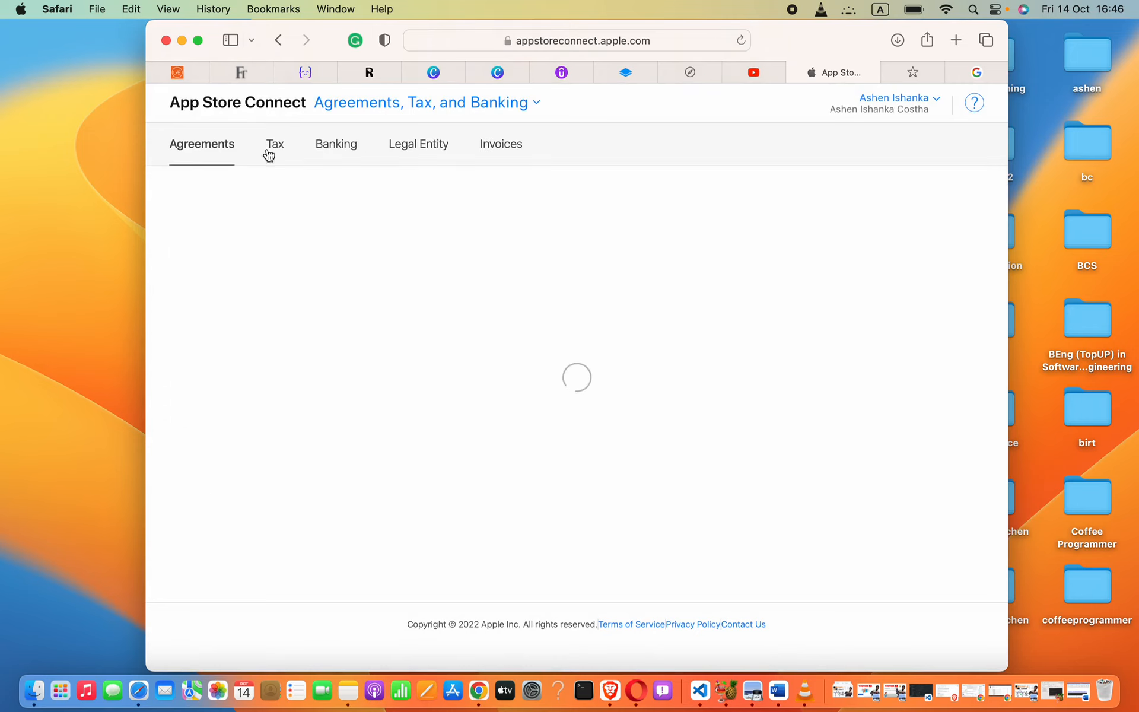
left_click(358, 149)
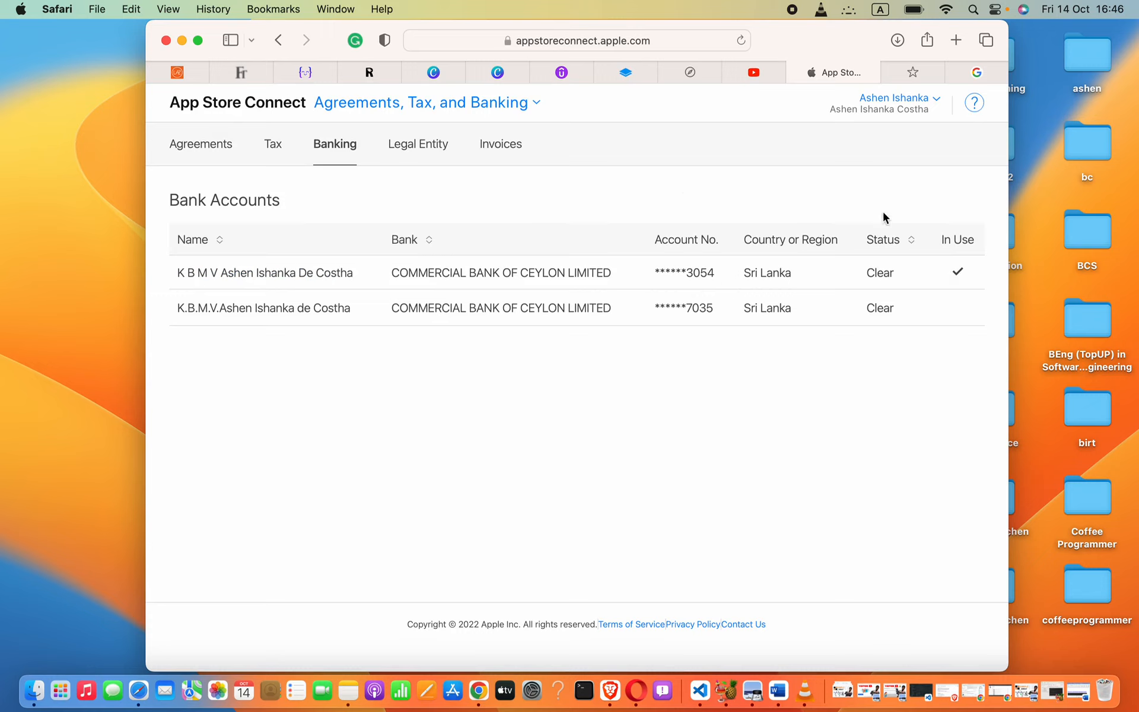
left_click(205, 157)
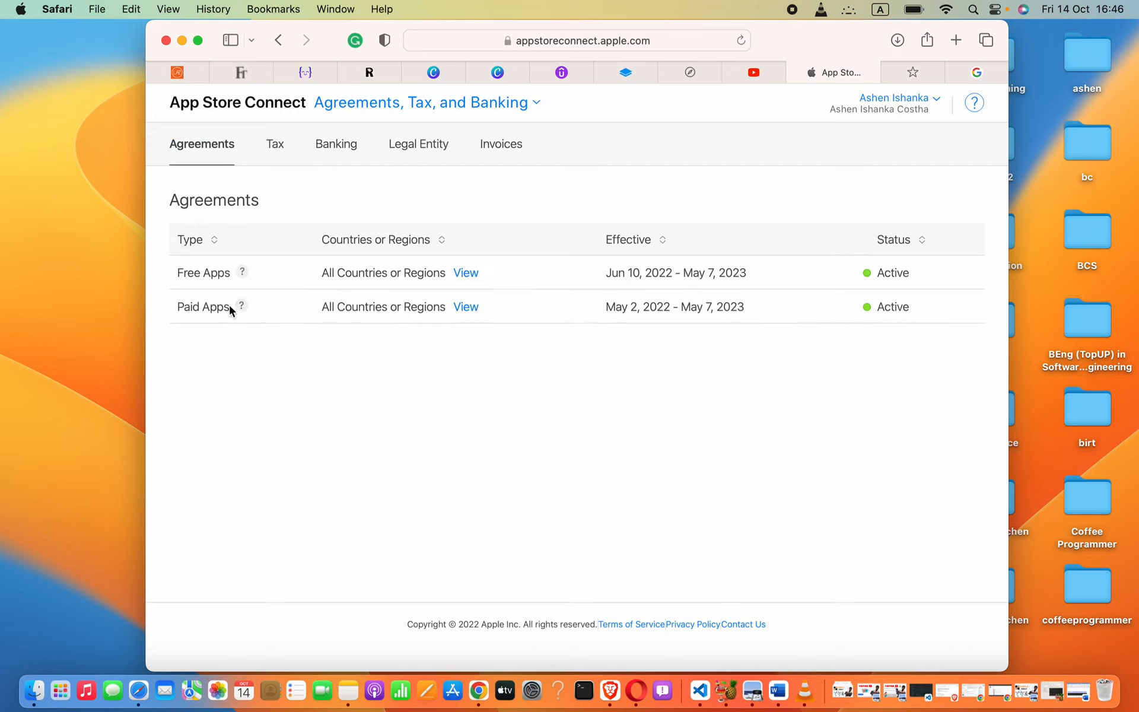
Revisit the Paid Apps bank account Edit options, then view the Banking tab's Commercial Bank of Ceylon accounts.
left_click(231, 310)
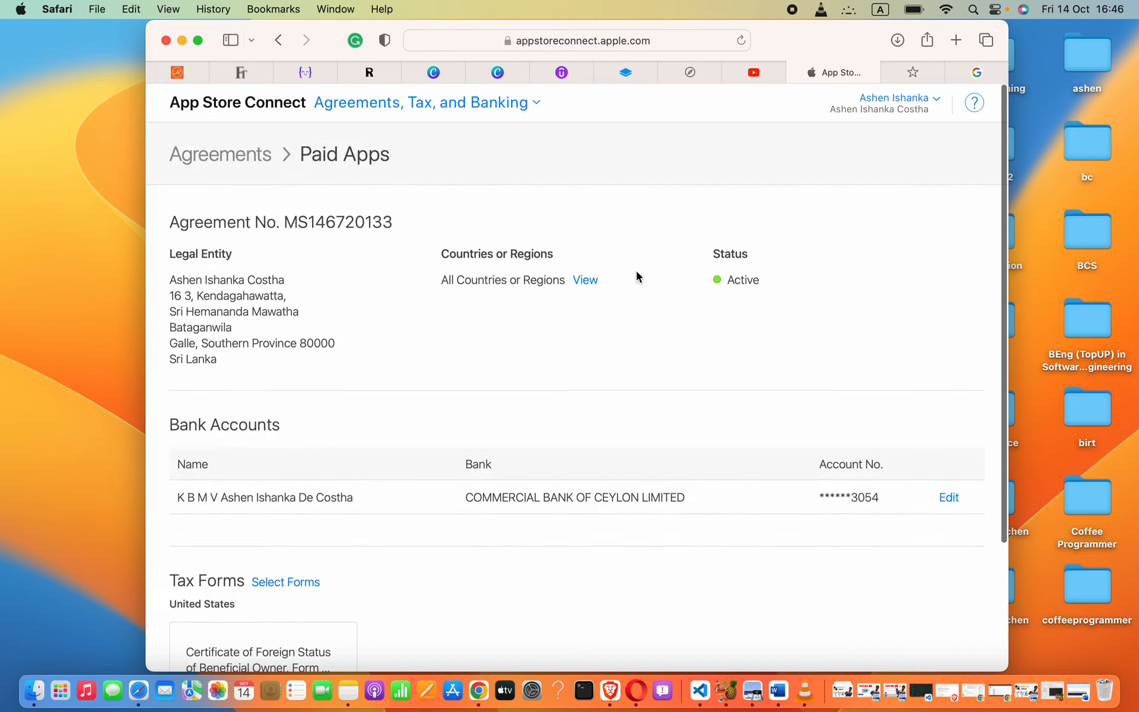
left_click(948, 499)
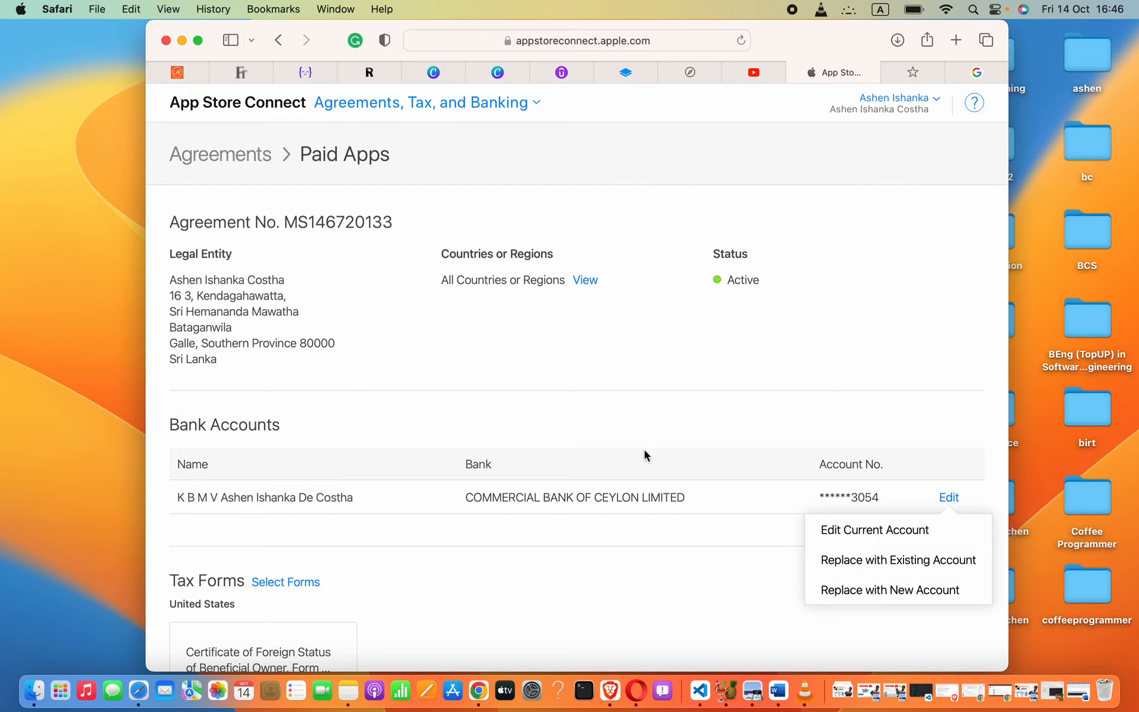
left_click(281, 153)
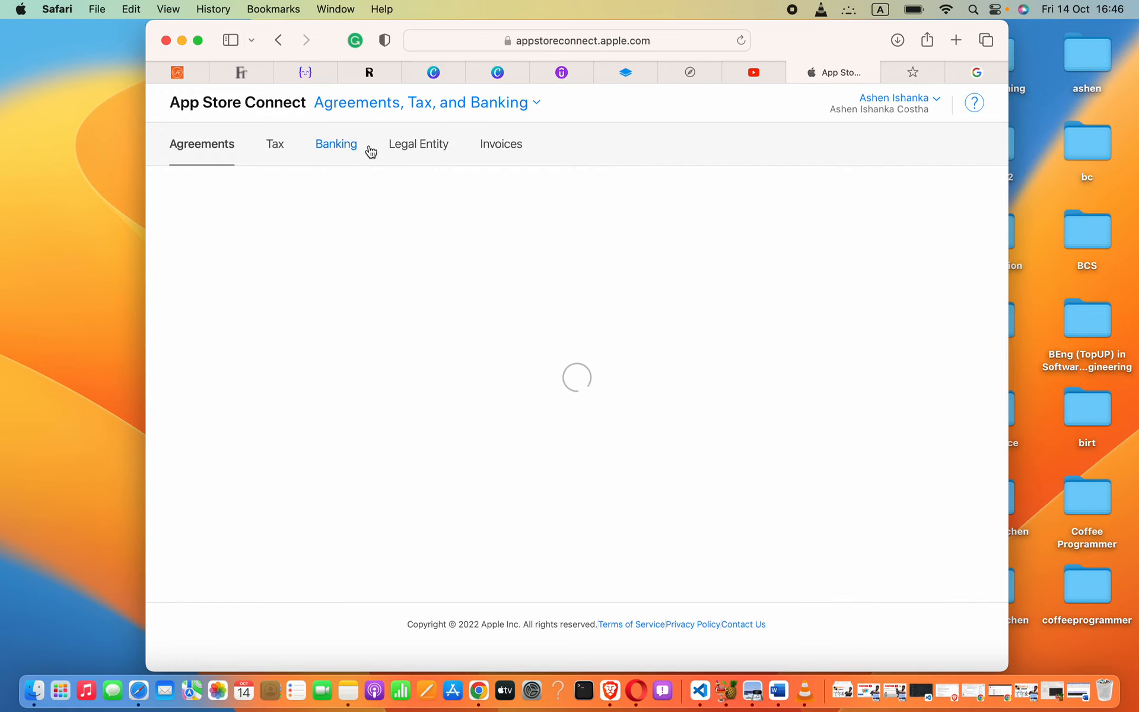
left_click(344, 147)
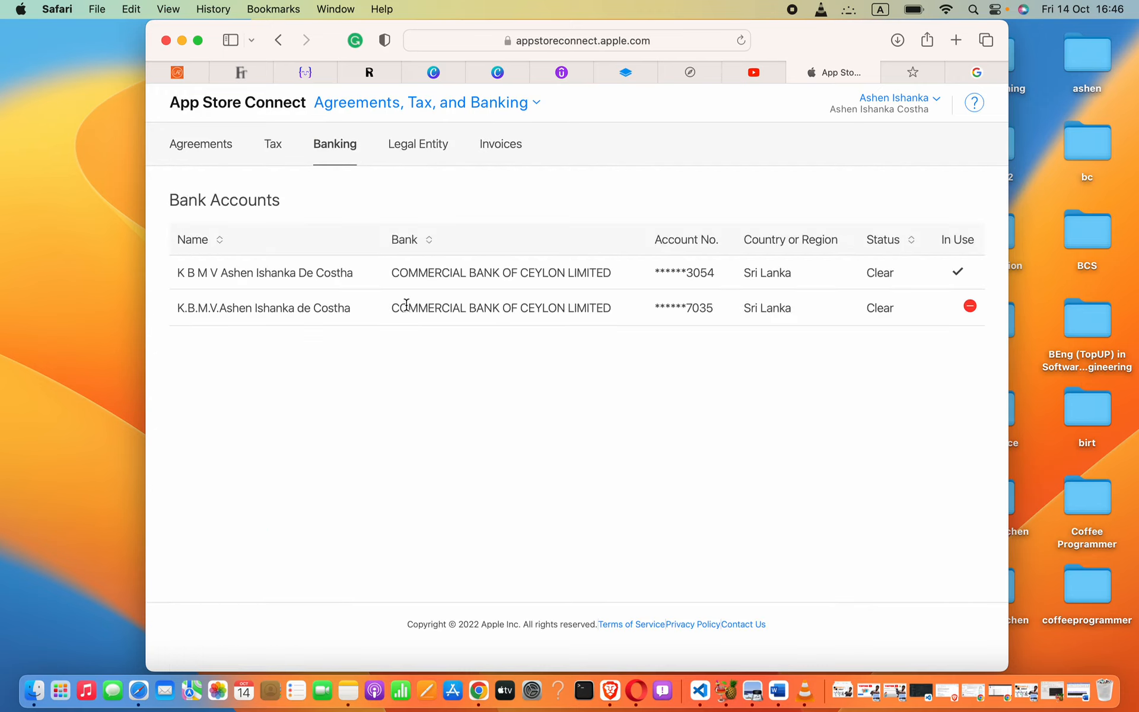